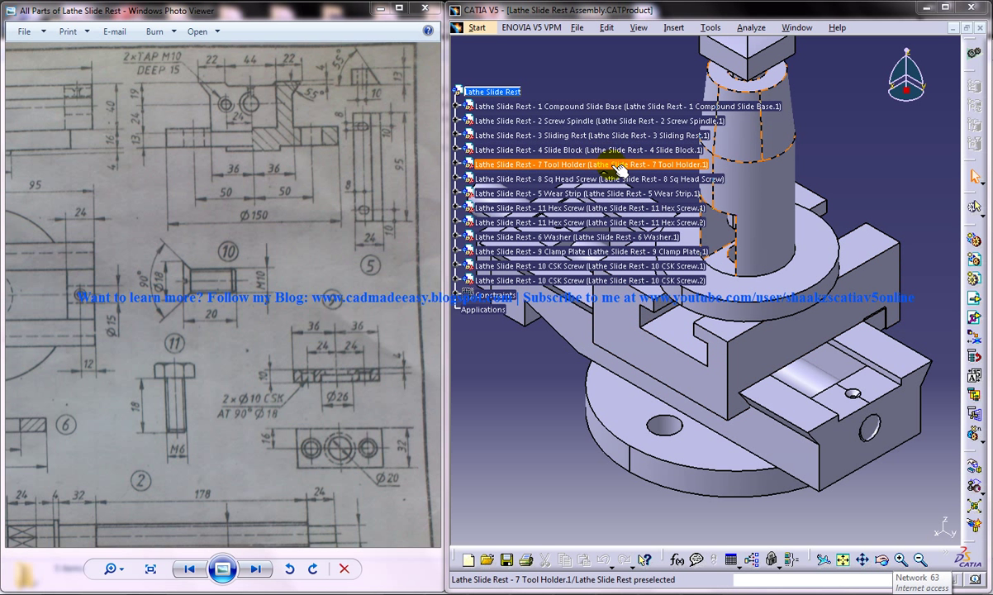
Select the Wear Strip and Slide Block components and rotate the assembly to inspect the wear strip
click(618, 194)
ctrl+click(570, 149)
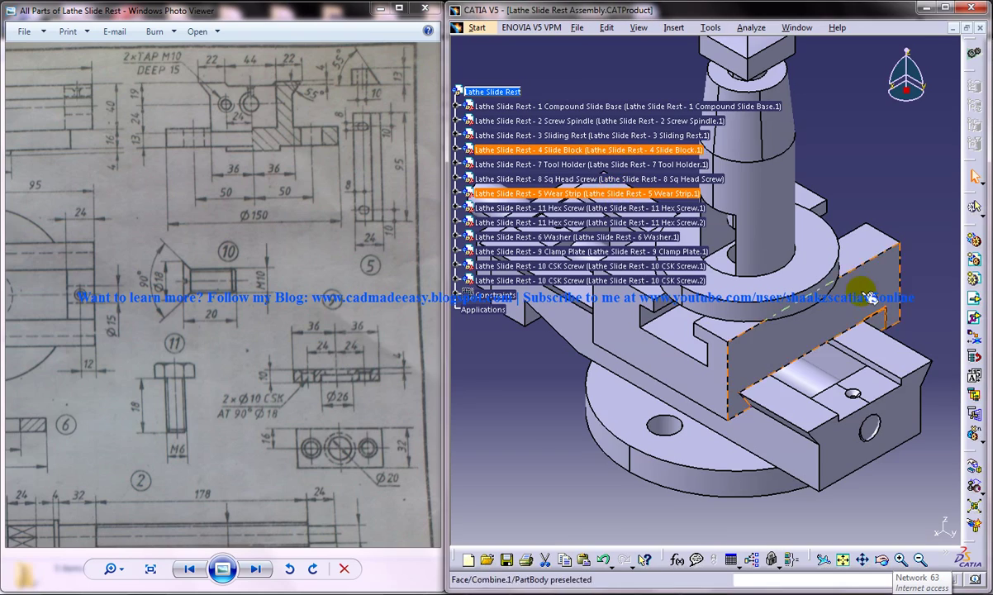
mouse_move(810, 272)
middle_down()
mouse_move(694, 224)
mouse_move(755, 276)
mouse_move(790, 248)
mouse_move(705, 299)
mouse_move(769, 328)
mouse_move(768, 381)
mouse_move(765, 354)
mouse_move(825, 270)
middle_up()
click(809, 28)
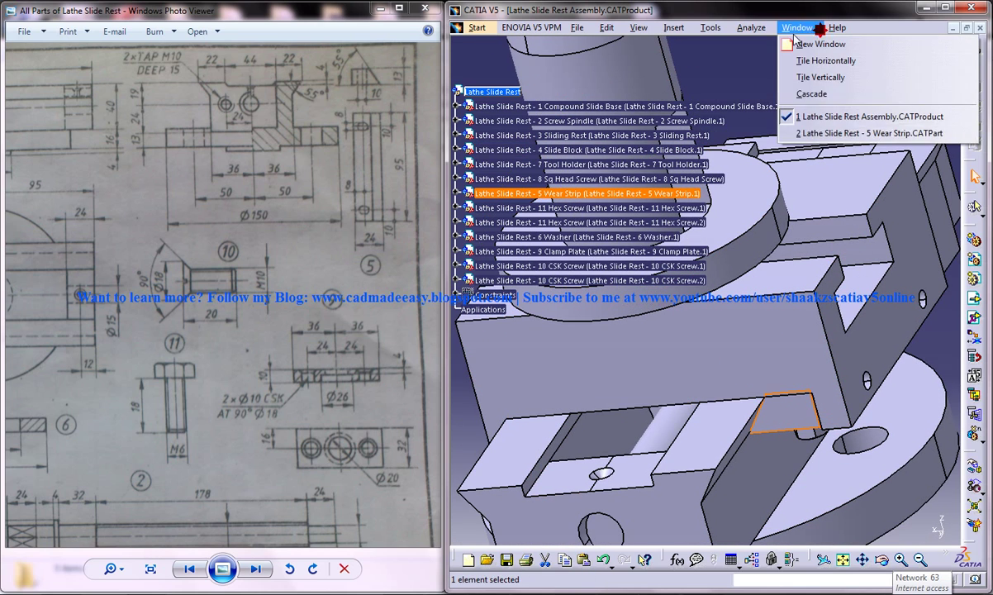
Switch to the Wear Strip part window, then create a new Part Design part named Lathe Slide Rest - 5 Wear Strip
click(856, 136)
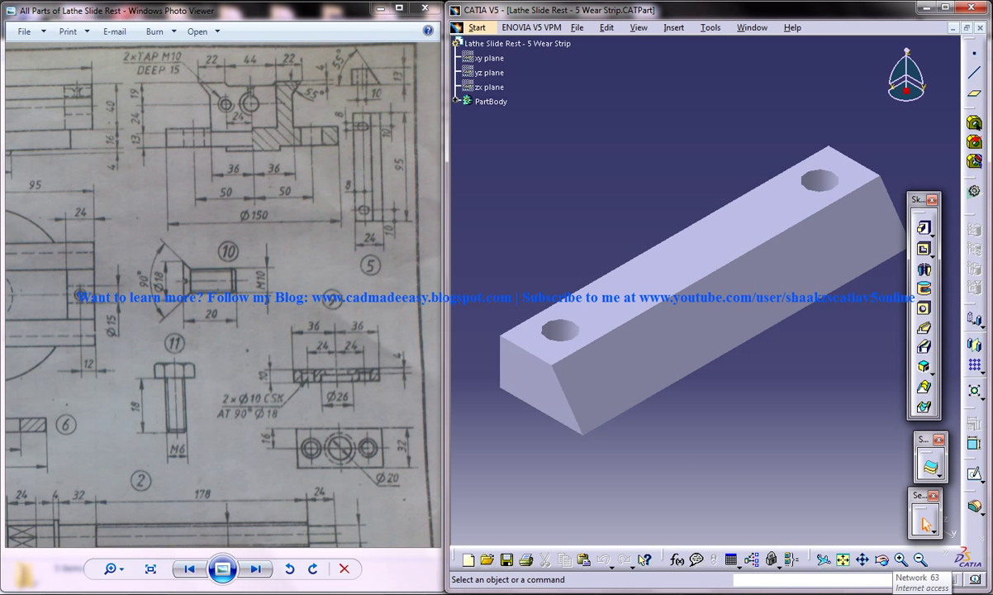
middle_drag(738, 378, 734, 343)
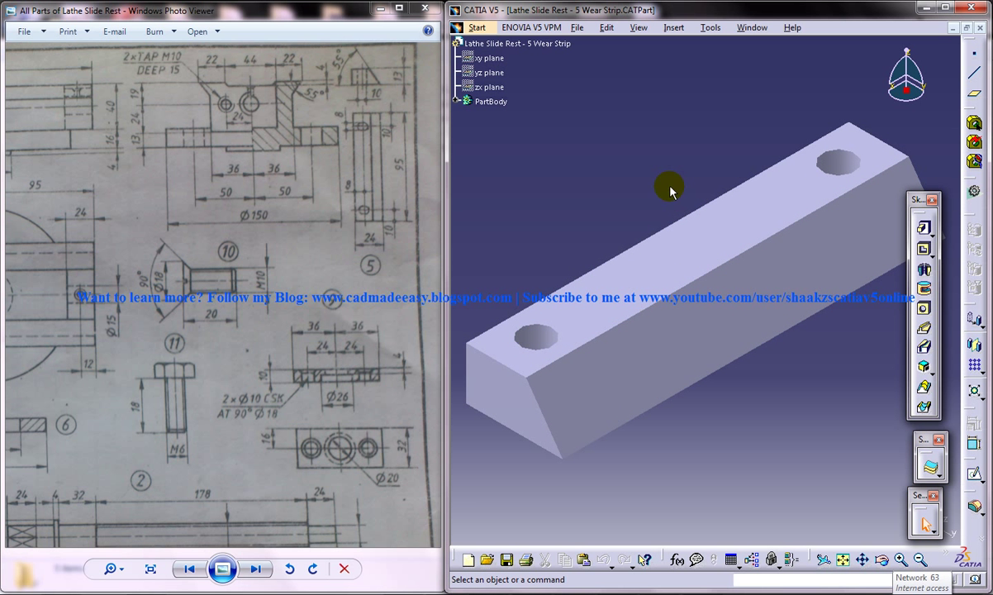
click(477, 27)
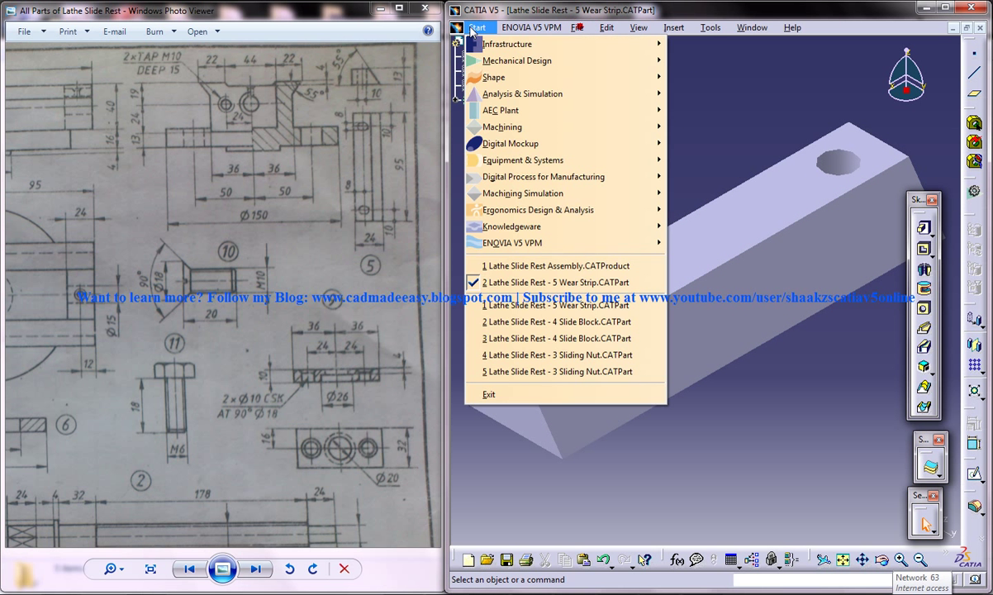
click(496, 61)
click(693, 64)
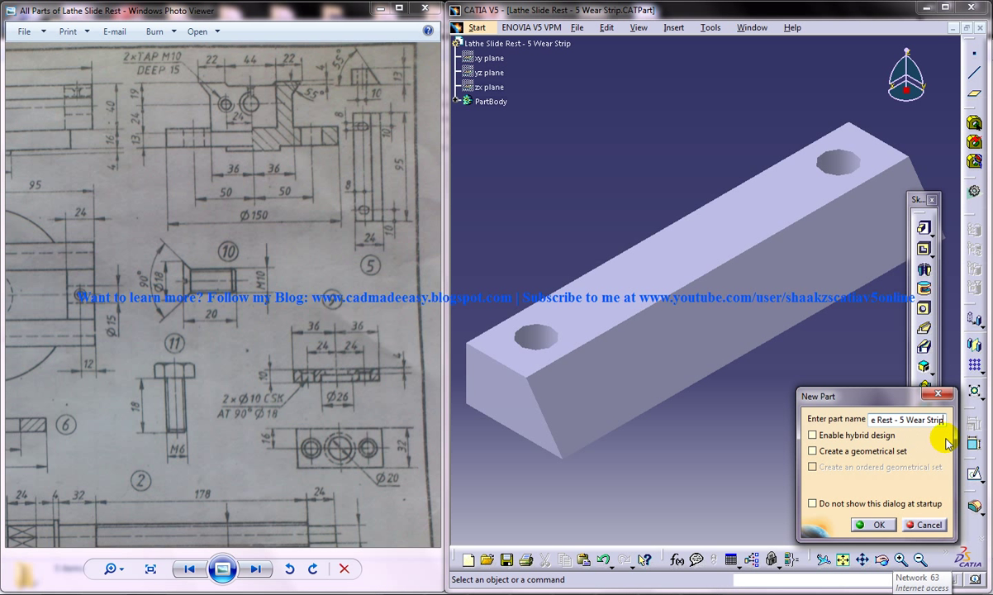
click(874, 525)
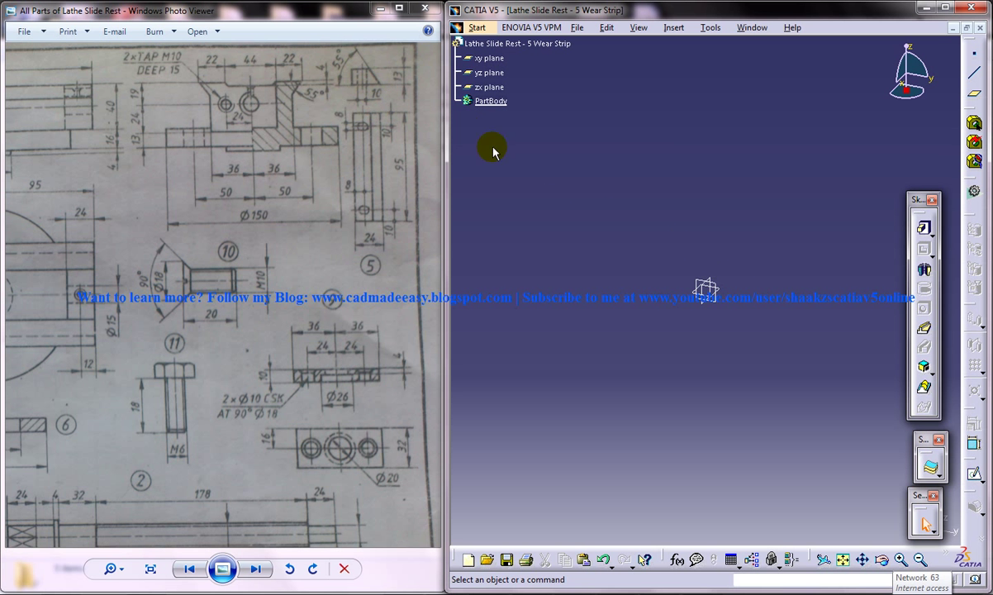
Start a new sketch on the yz plane
scroll(388, 157, up, 4)
drag(386, 149, 340, 299)
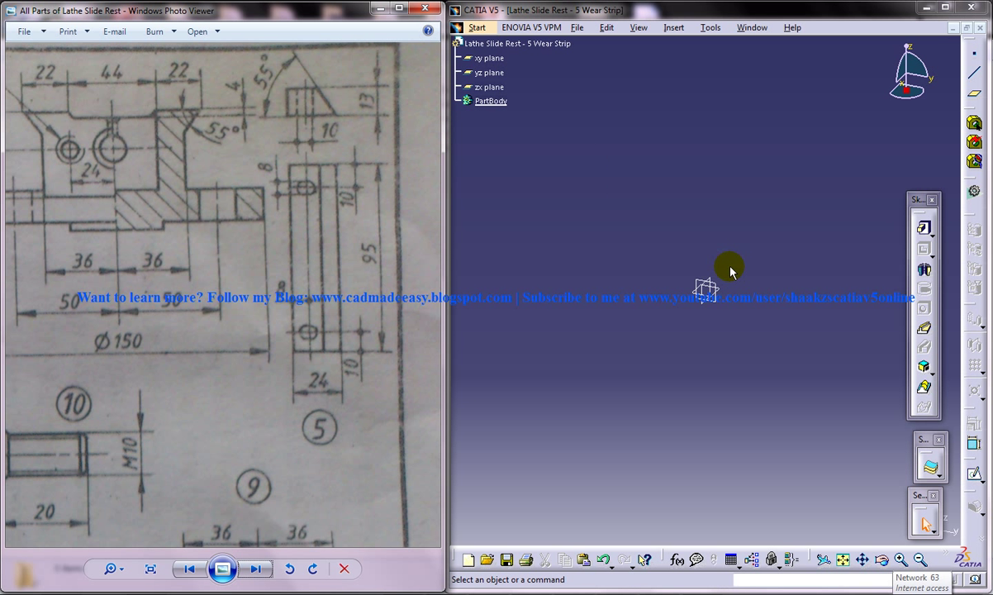
click(708, 293)
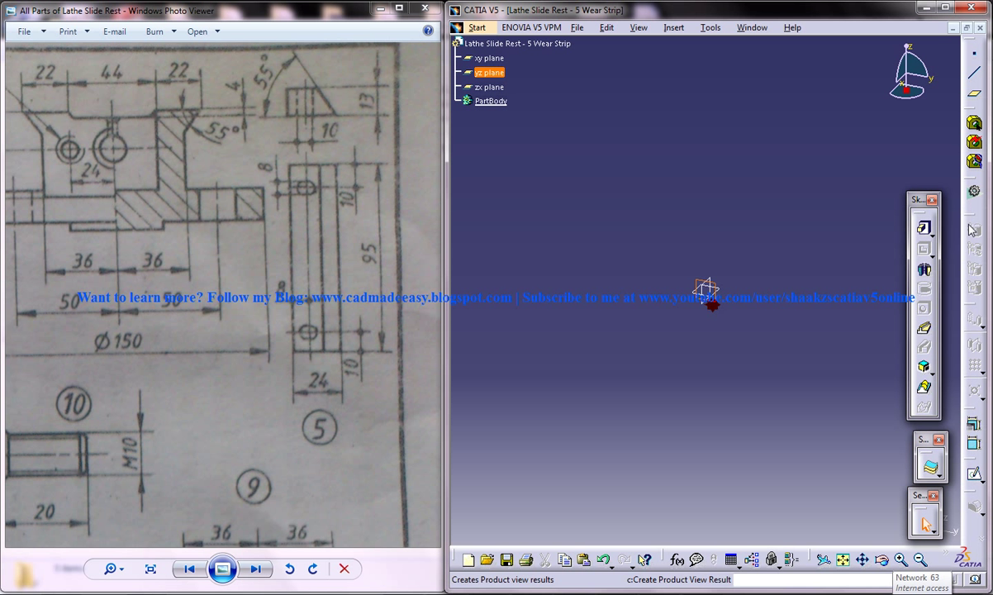
click(971, 444)
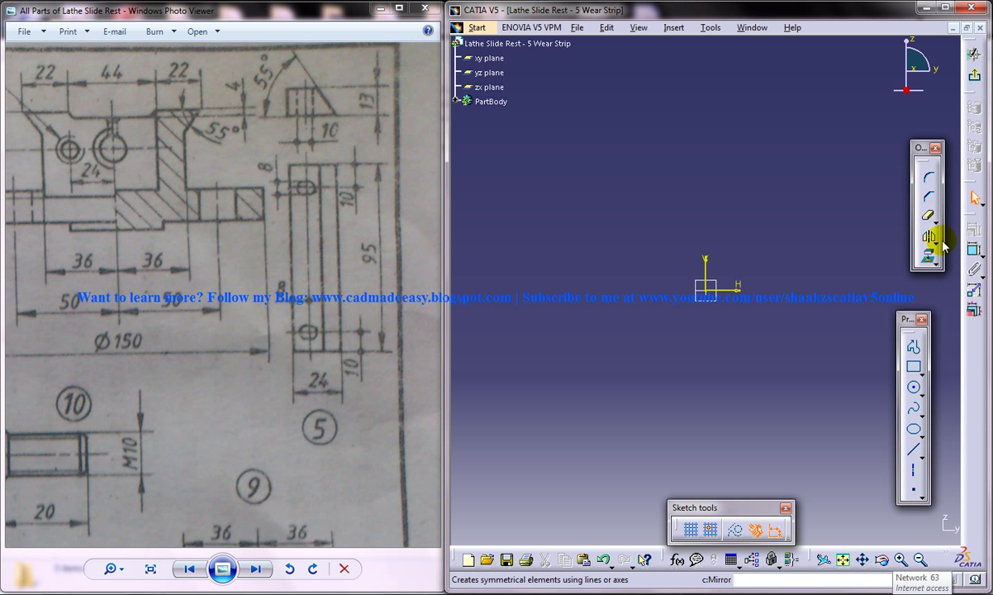
Draw a closed four-sided trapezoid profile starting and ending at the origin
click(913, 347)
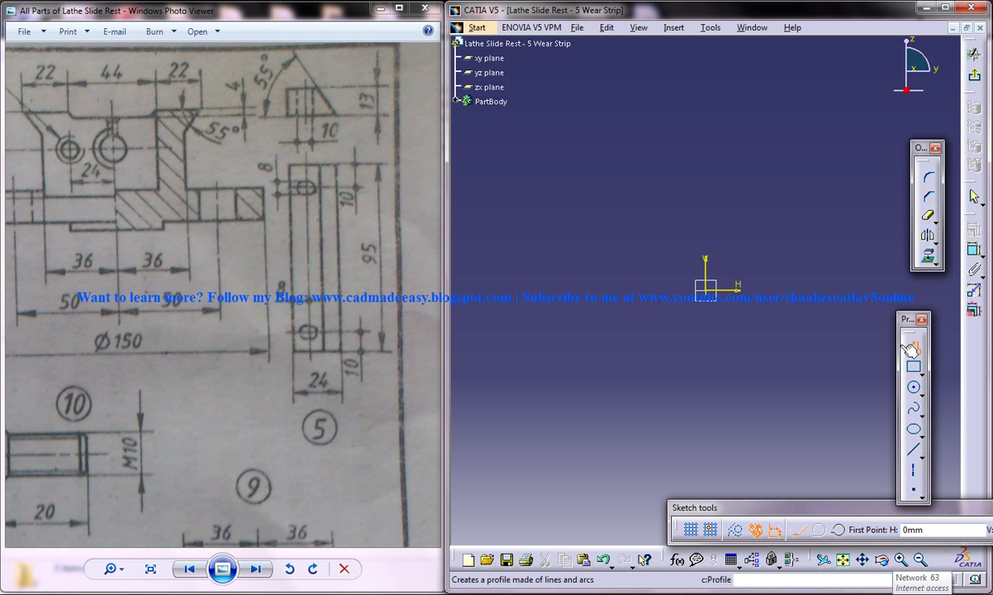
click(706, 291)
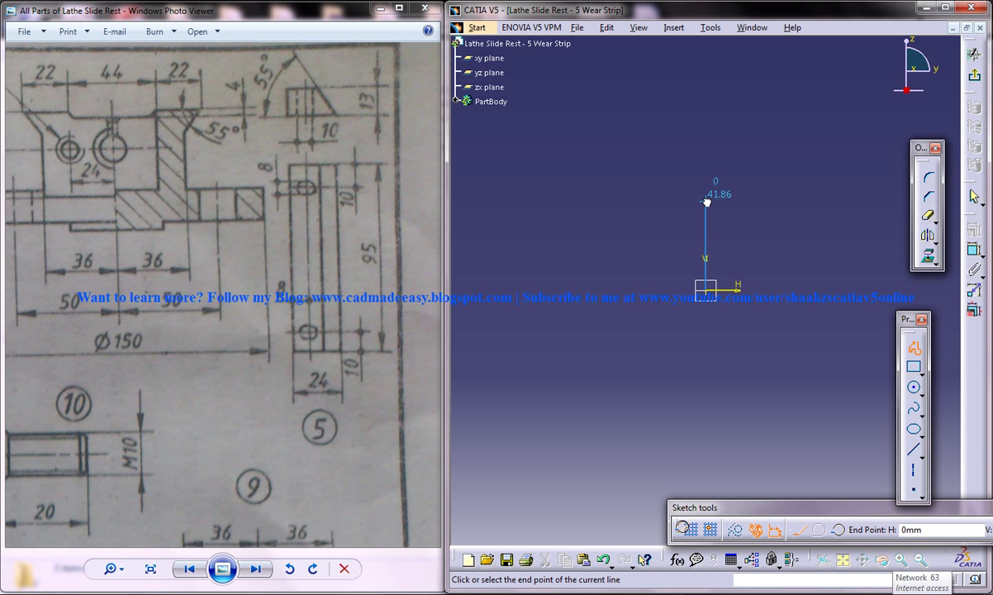
click(704, 202)
click(764, 201)
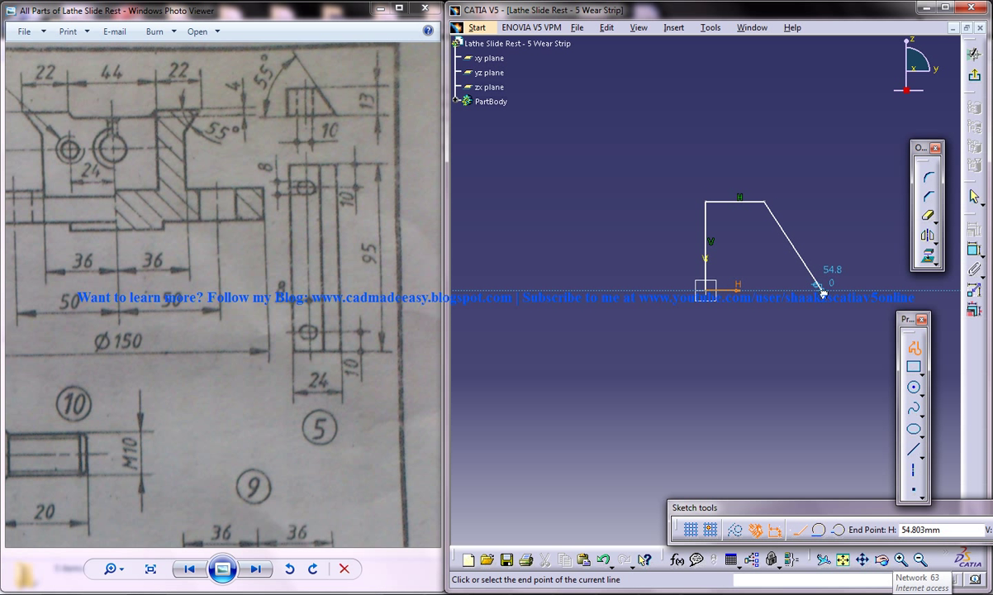
click(821, 286)
click(703, 290)
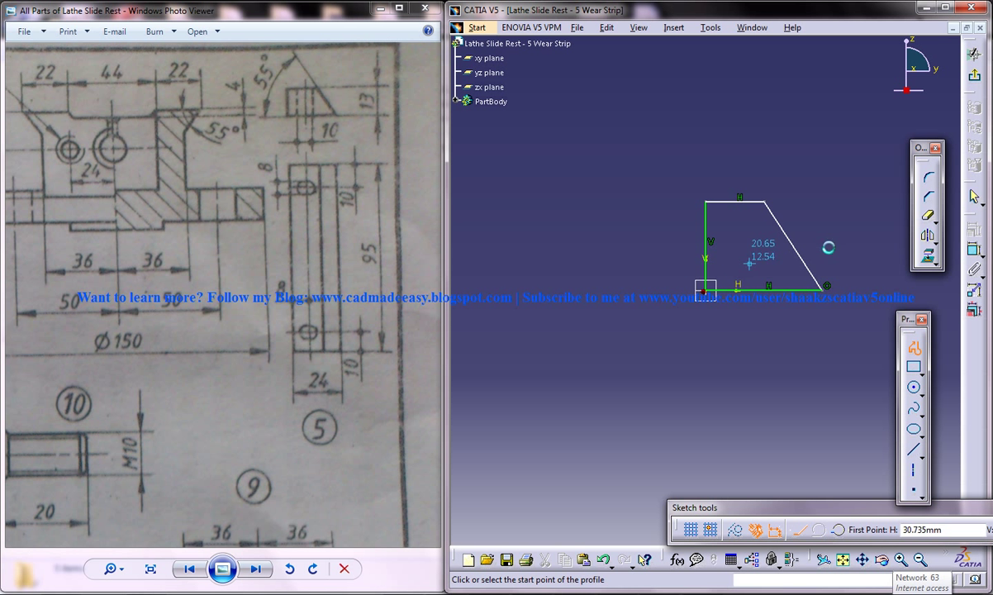
click(913, 347)
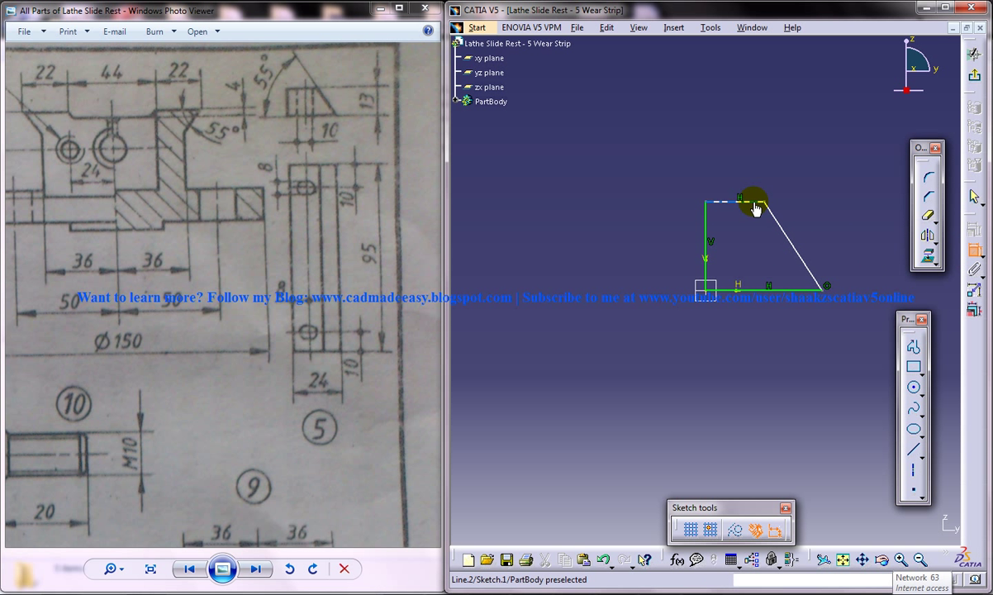
Constrain the slanted edge at 55° to the bottom edge
click(783, 241)
click(785, 289)
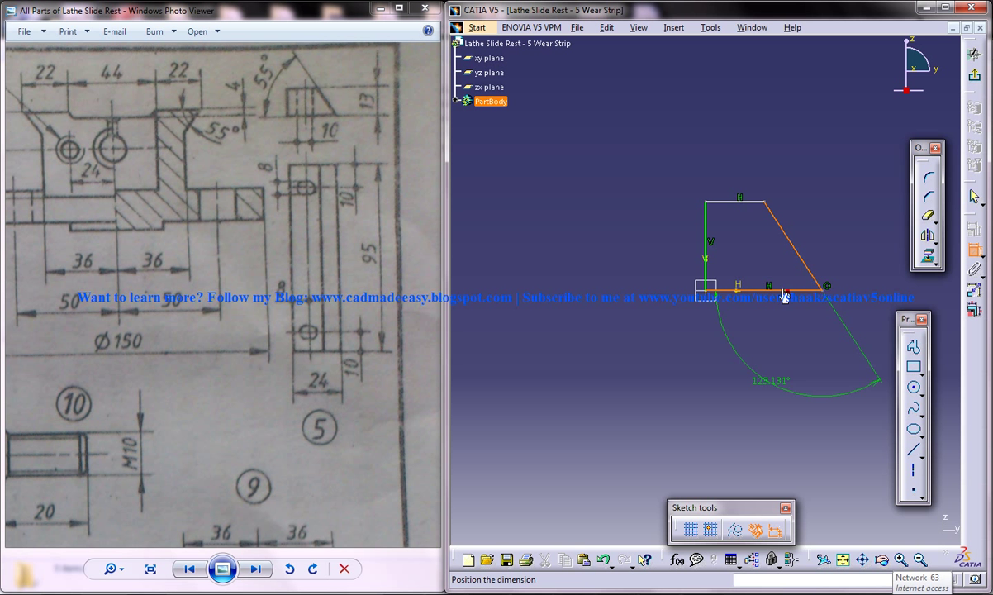
click(636, 244)
double_click(636, 245)
text(55)
key(Return)
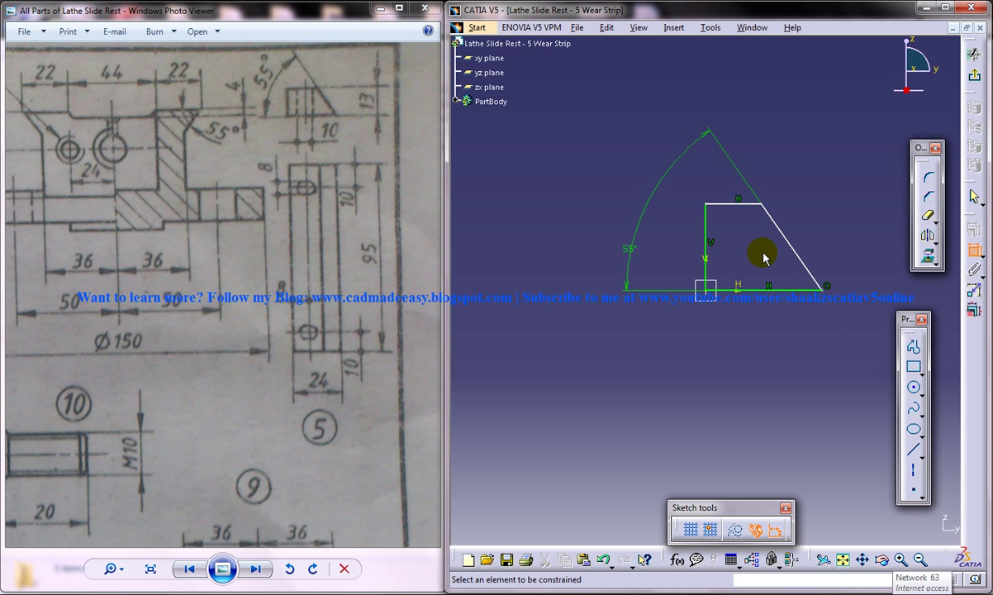
Dimension the vertical edge to 13 mm height and the profile width to 24 mm
click(704, 225)
click(590, 222)
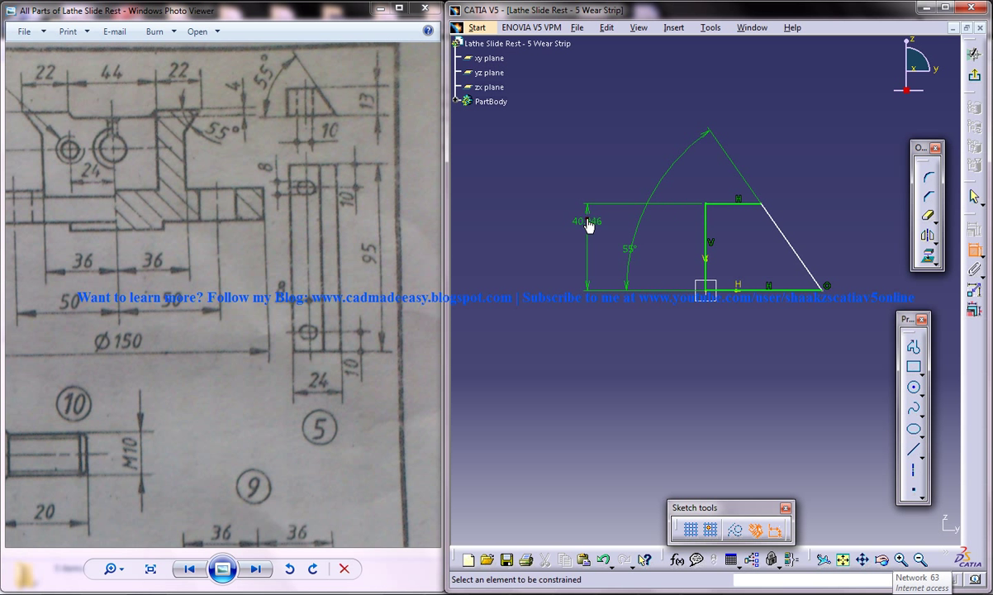
double_click(589, 220)
text(13mm)
key(Return)
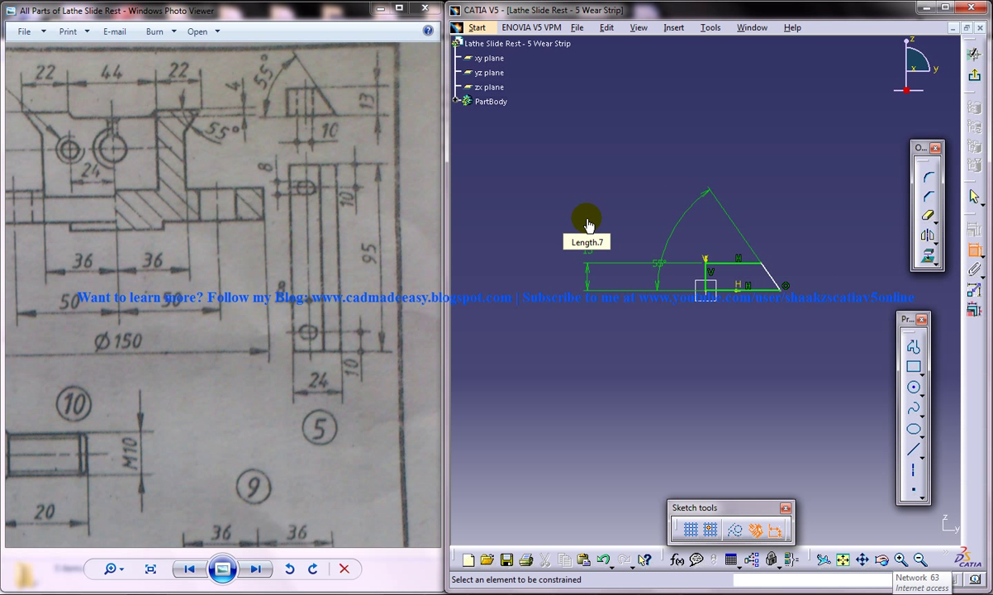
click(762, 298)
double_click(754, 346)
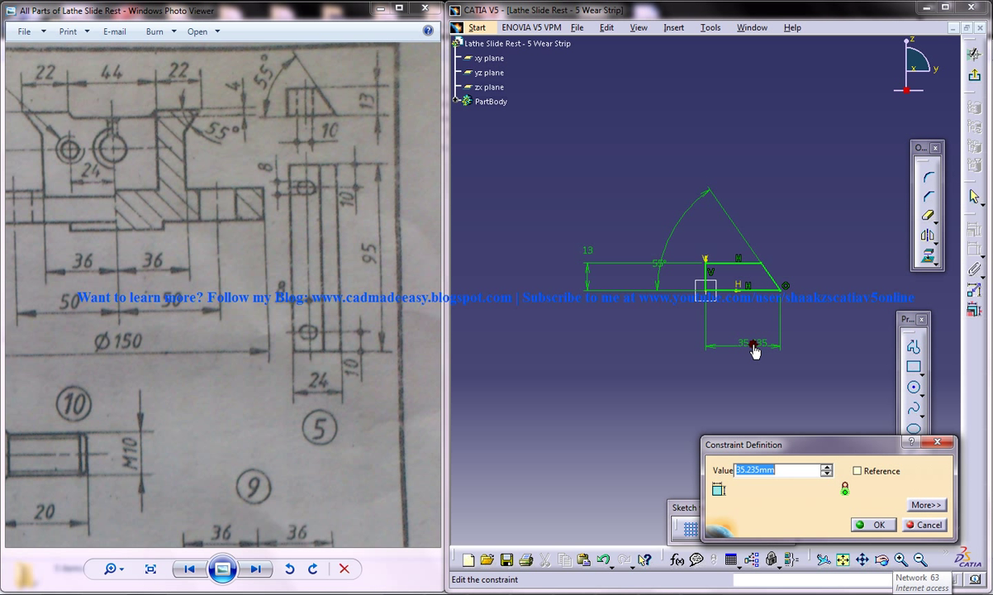
key(Return)
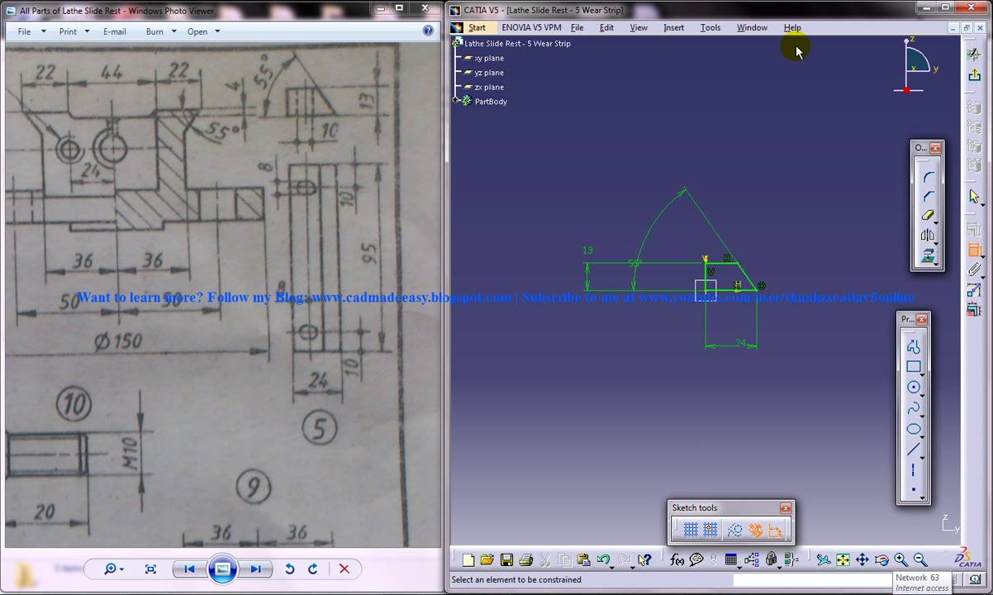
Exit the sketch and pad it 95/2 mm (47.5 mm) with mirrored extent
click(974, 51)
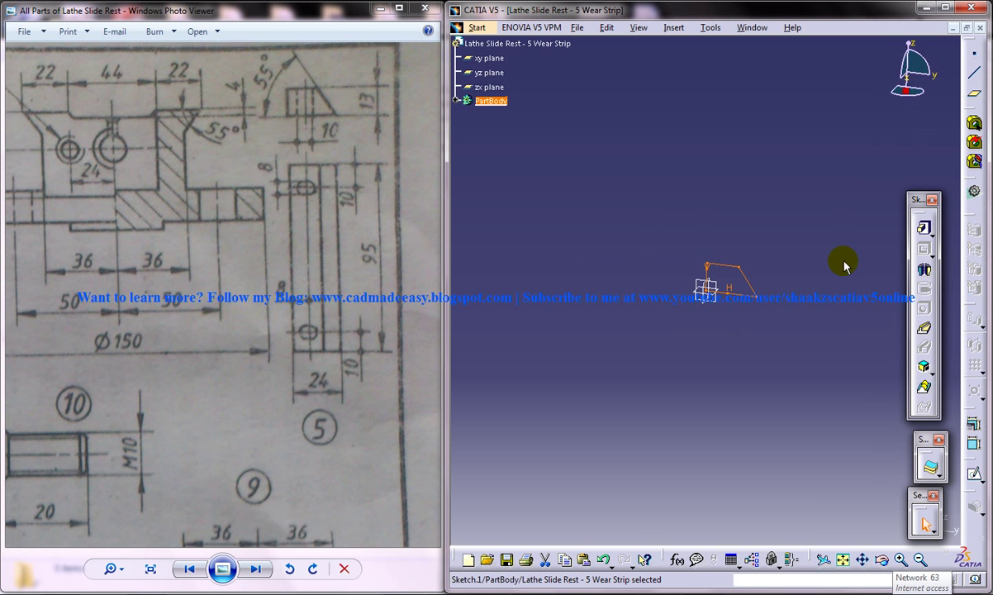
click(924, 228)
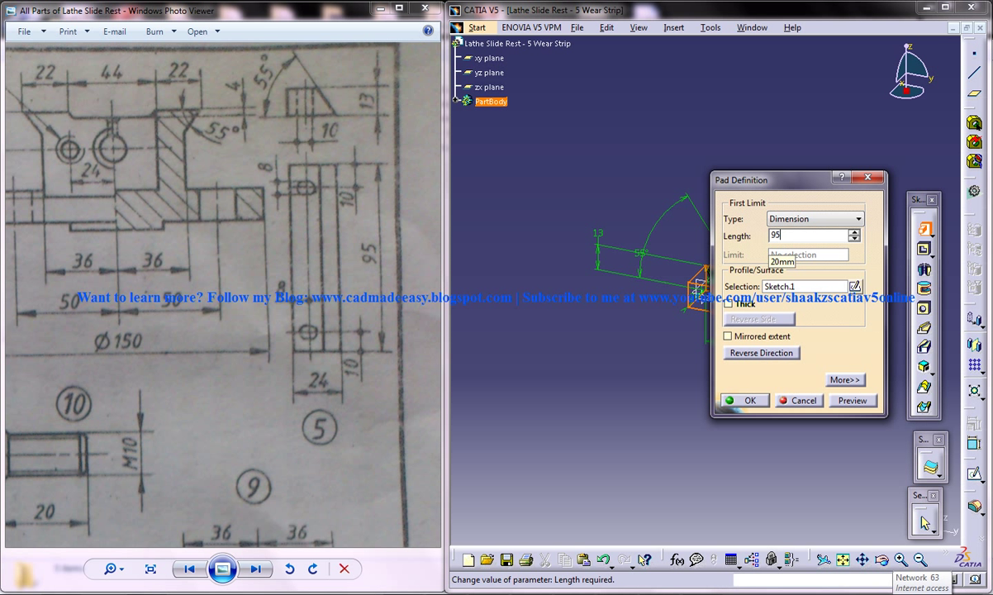
text(95/2)
key(Return)
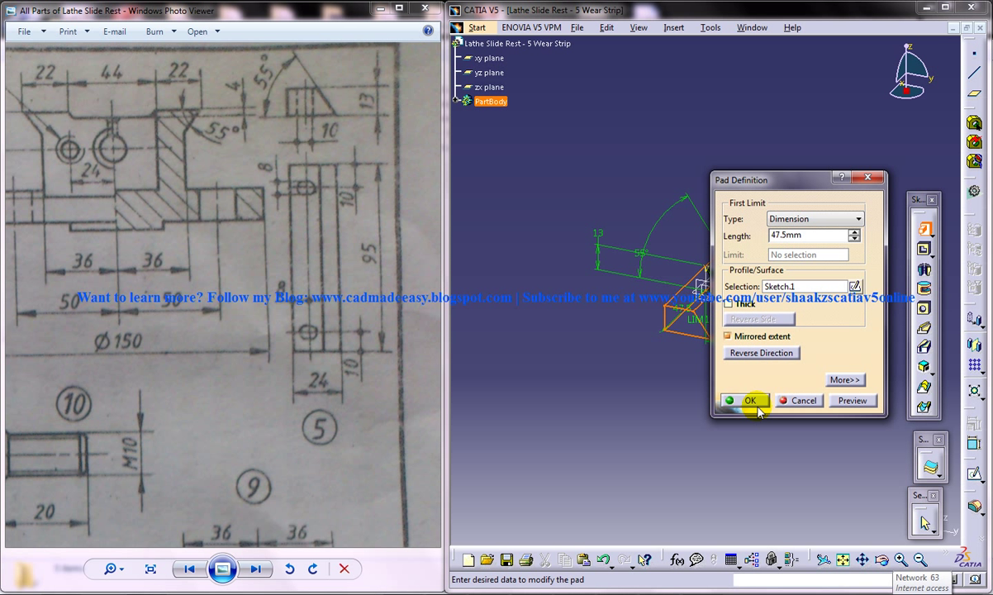
click(754, 403)
Rotate the view and review Pad.1's settings from the PartBody tree, leaving them unchanged
middle_drag(780, 321, 723, 305)
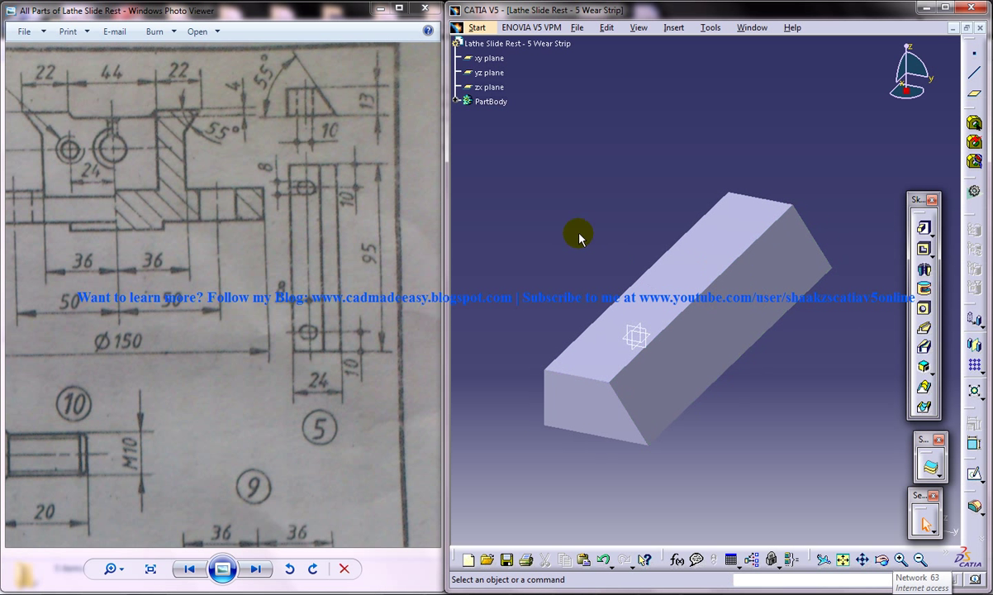
click(457, 101)
double_click(494, 116)
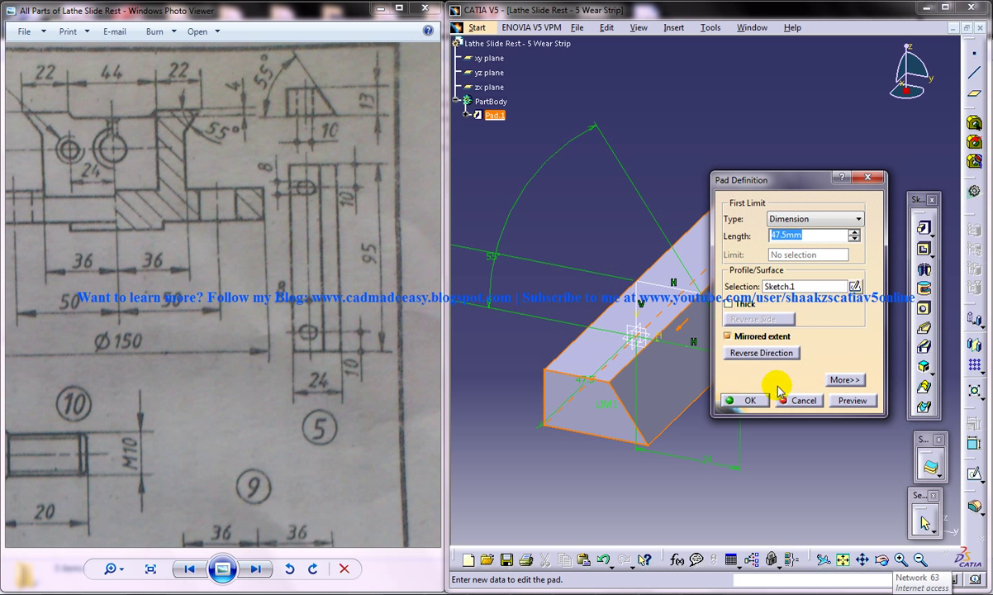
click(741, 400)
click(499, 227)
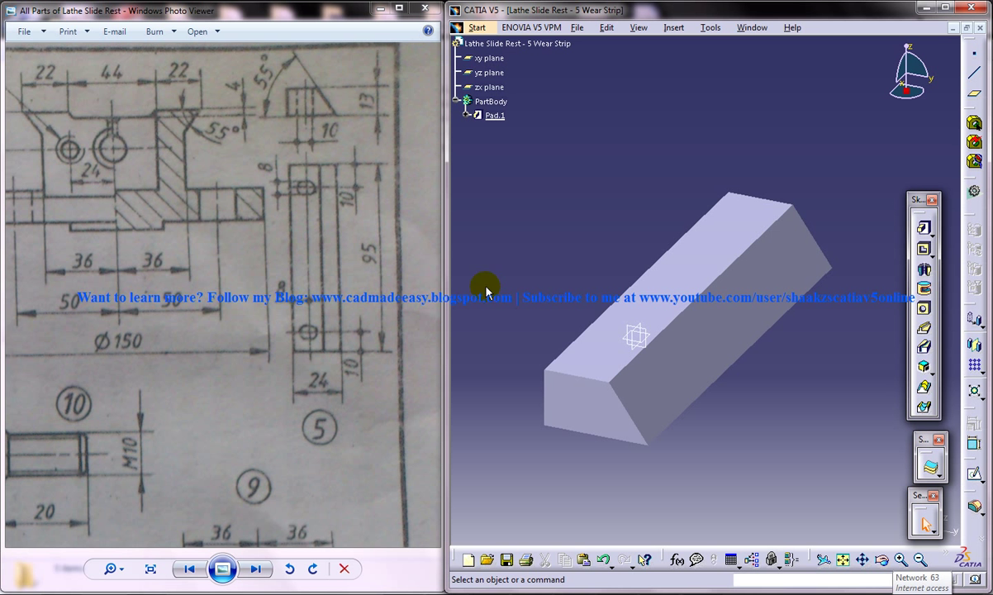
Create a hole on the bar's top face and open its positioning sketch
middle_drag(640, 295, 651, 330)
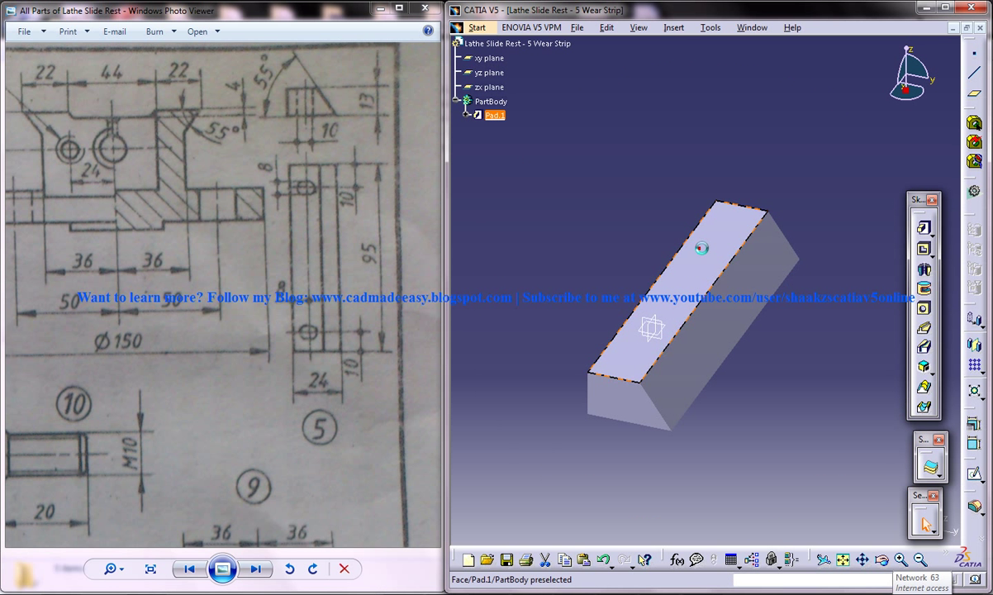
click(651, 331)
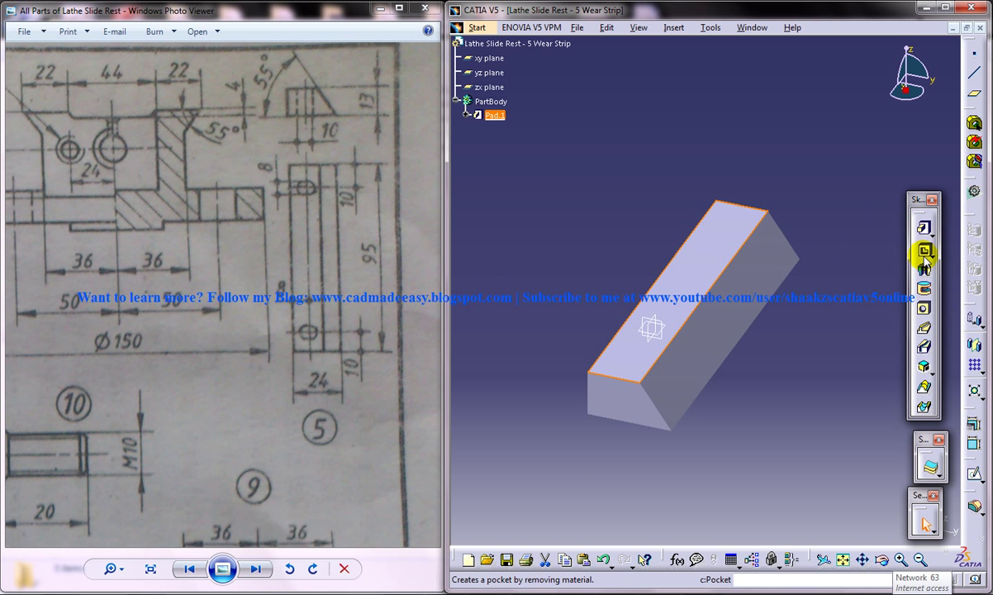
click(923, 309)
click(700, 210)
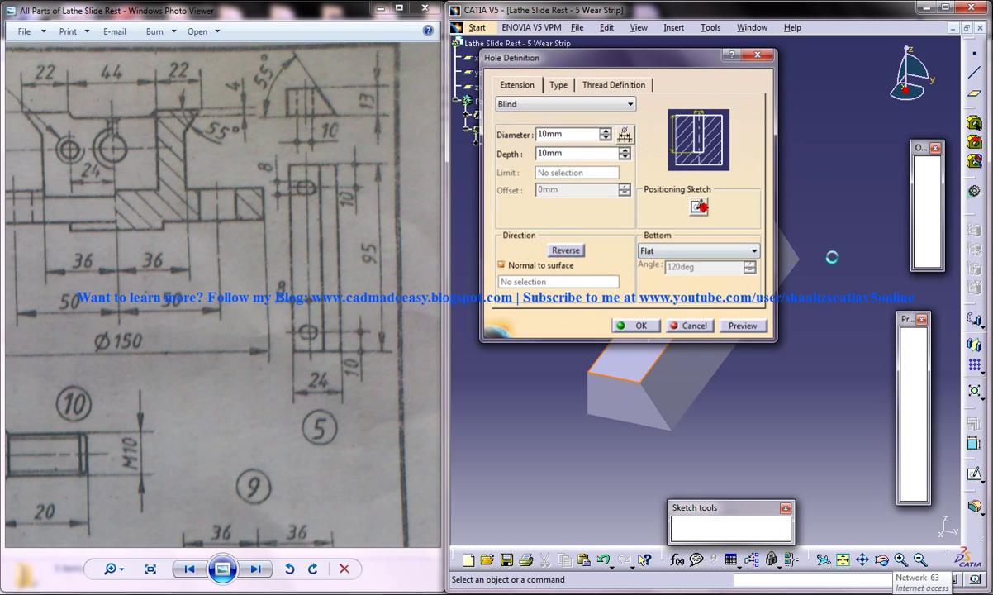
click(974, 249)
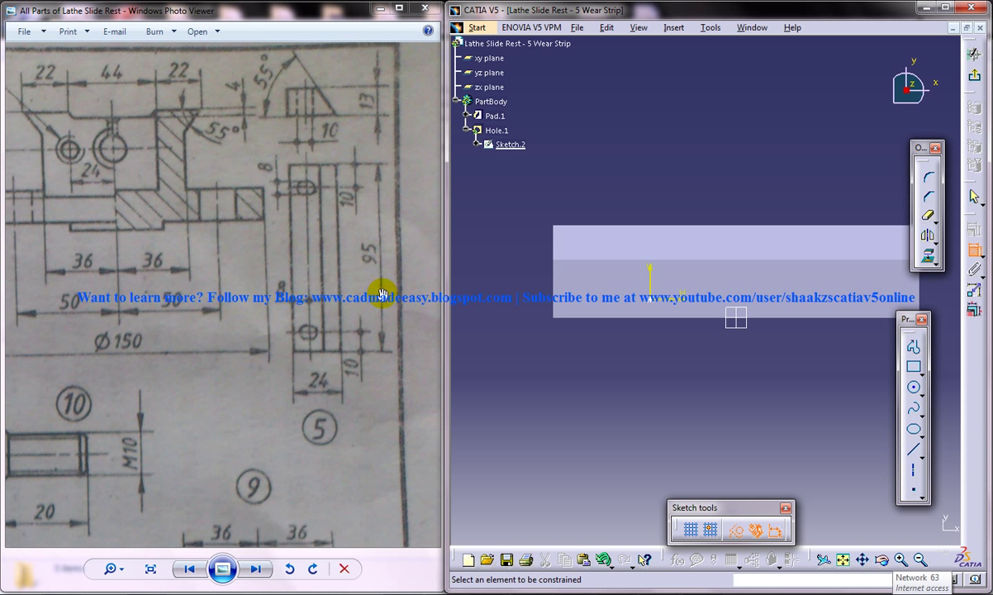
Dimension the hole centre point 10 mm from the bar's end edge
click(649, 281)
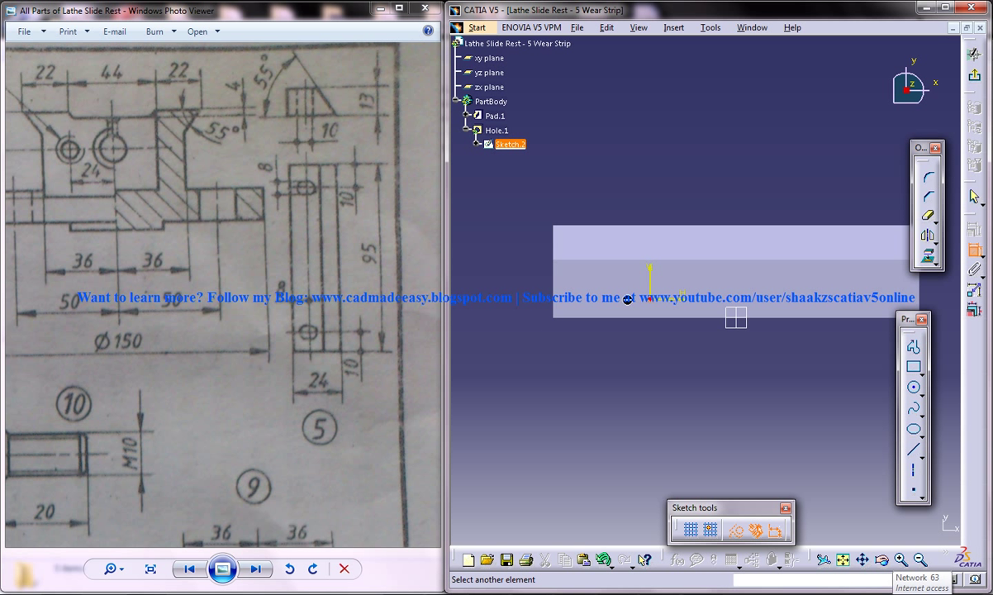
click(562, 284)
click(575, 368)
double_click(656, 369)
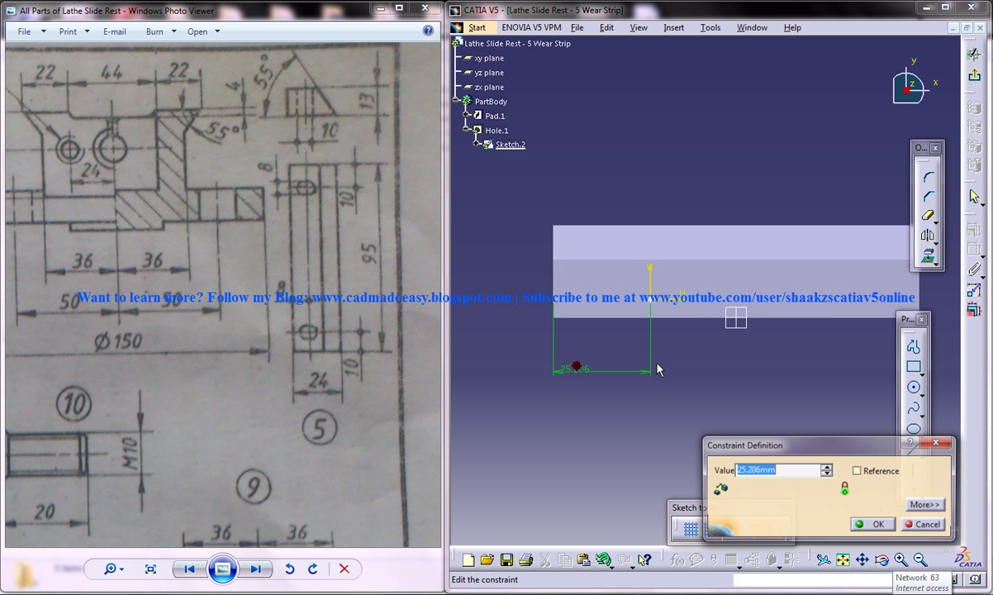
key(Return)
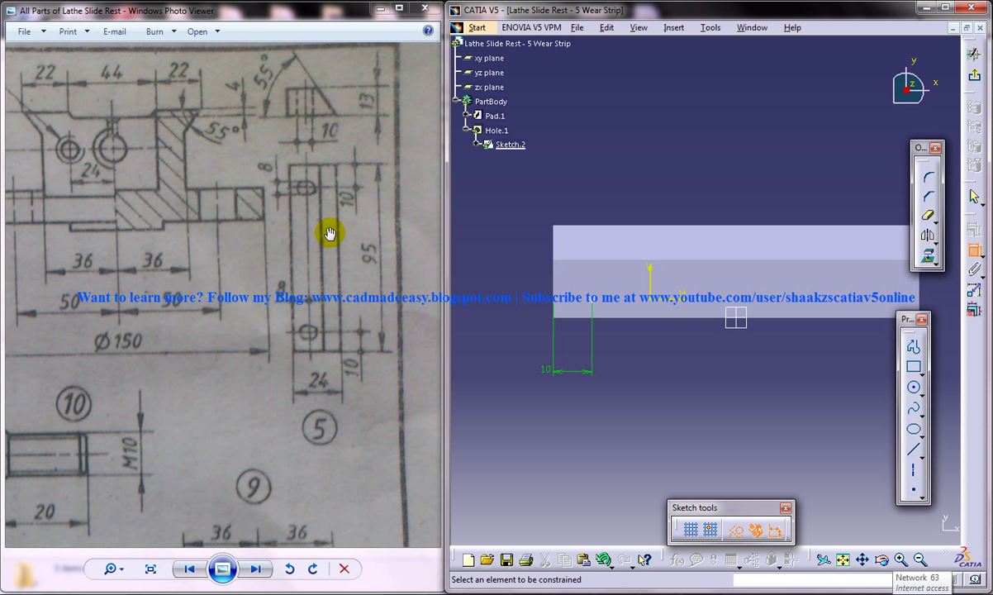
click(345, 259)
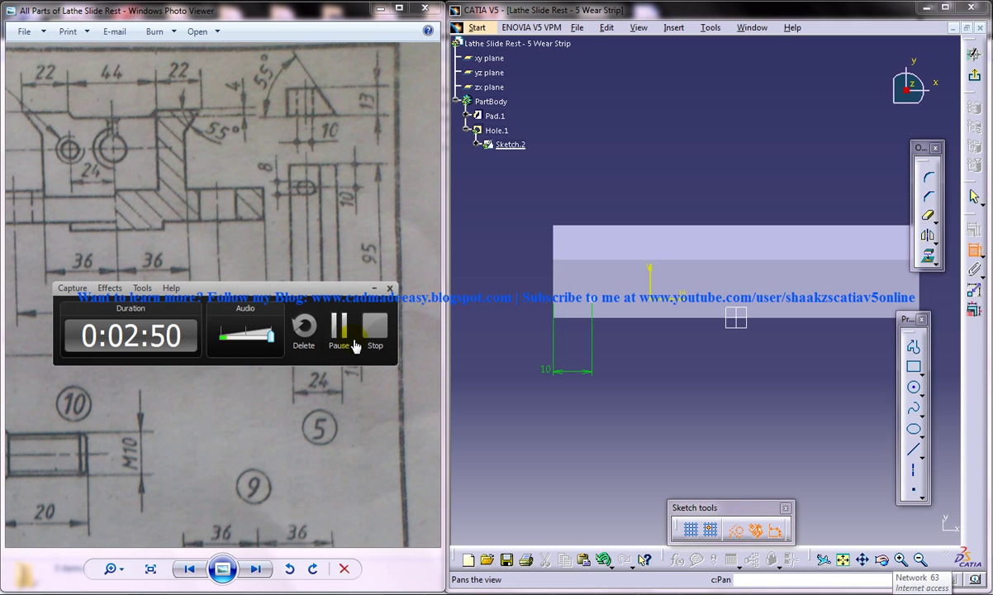
click(349, 337)
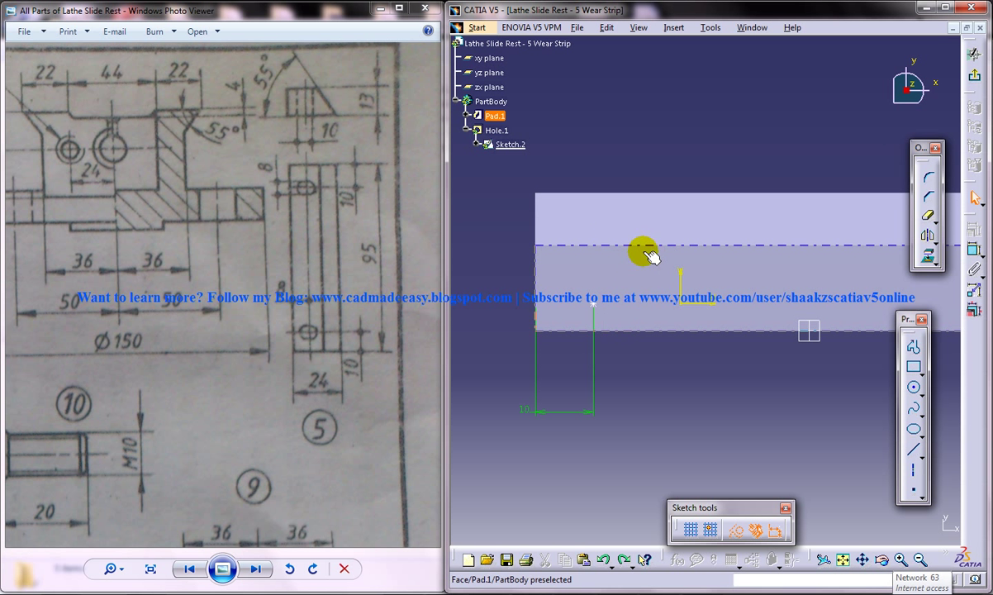
Add a reference dimension for the 14.897 mm face width
click(975, 251)
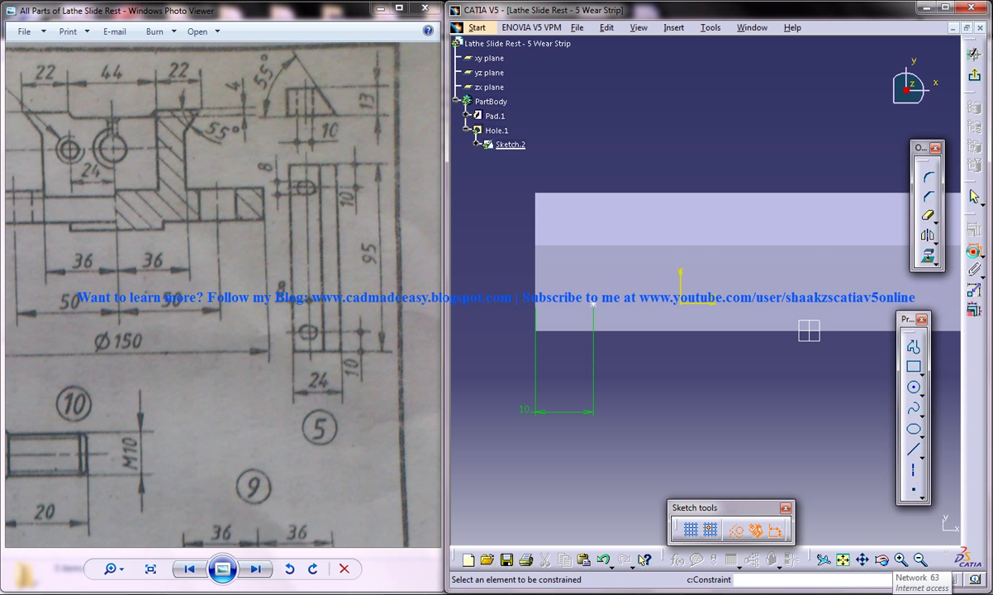
click(559, 247)
click(572, 331)
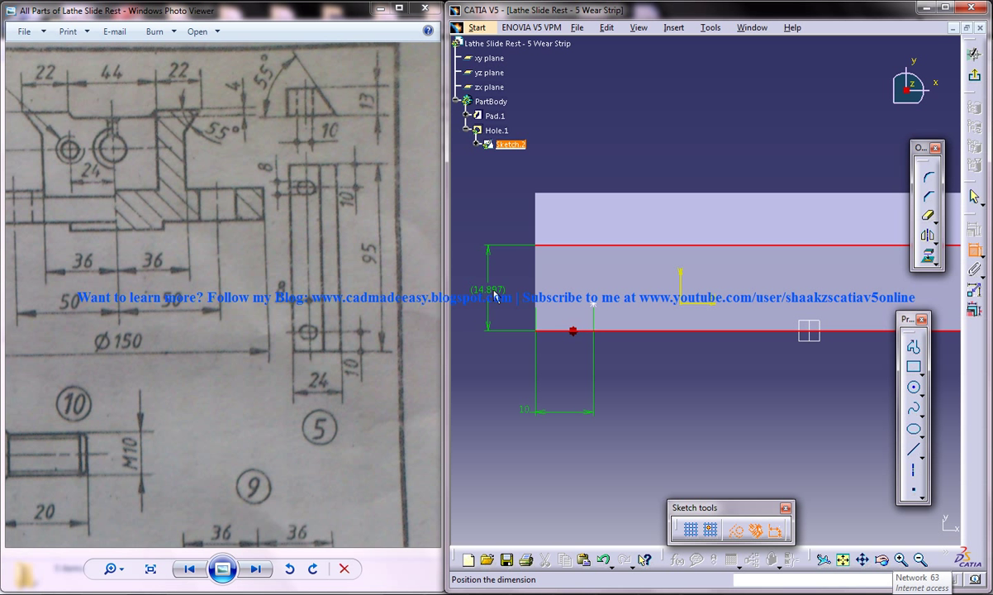
click(494, 294)
mouse_move(525, 290)
middle_down()
mouse_move(527, 262)
mouse_move(654, 273)
middle_up()
Dimension the hole centre from the lower edge as half the face width (7.449 mm) by formula
click(671, 310)
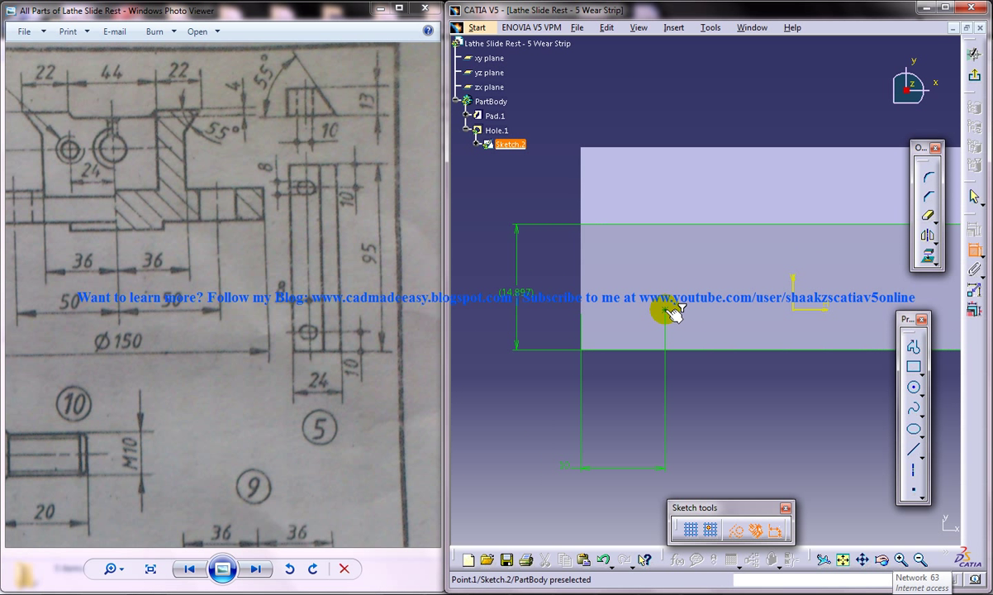
click(712, 351)
click(559, 328)
double_click(561, 317)
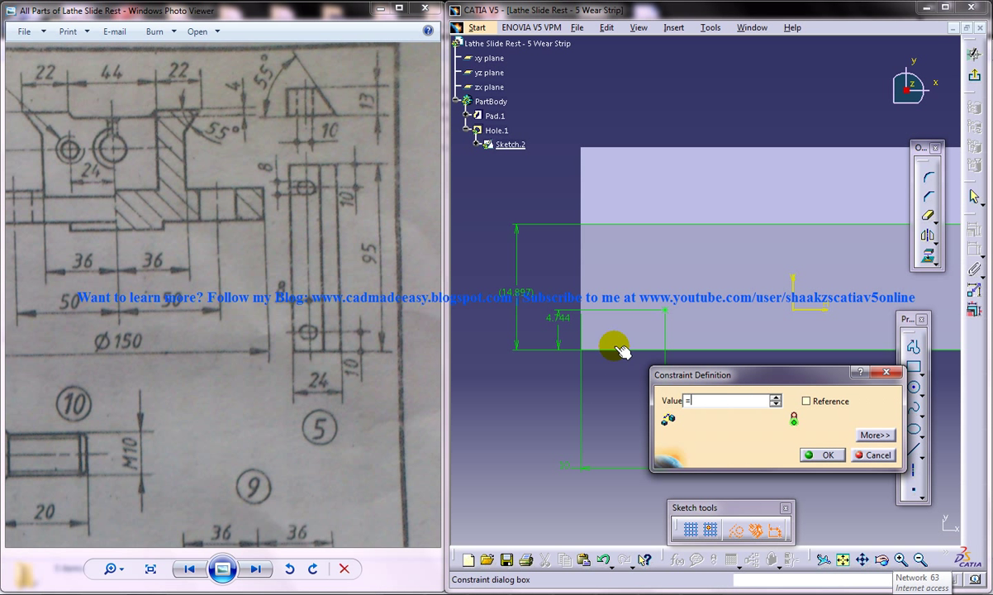
click(517, 291)
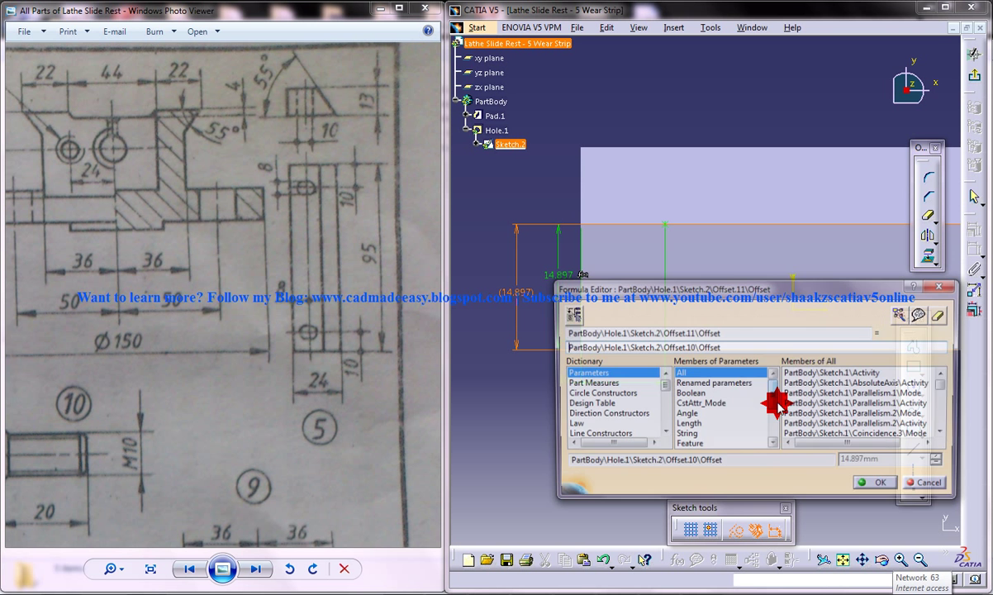
click(777, 347)
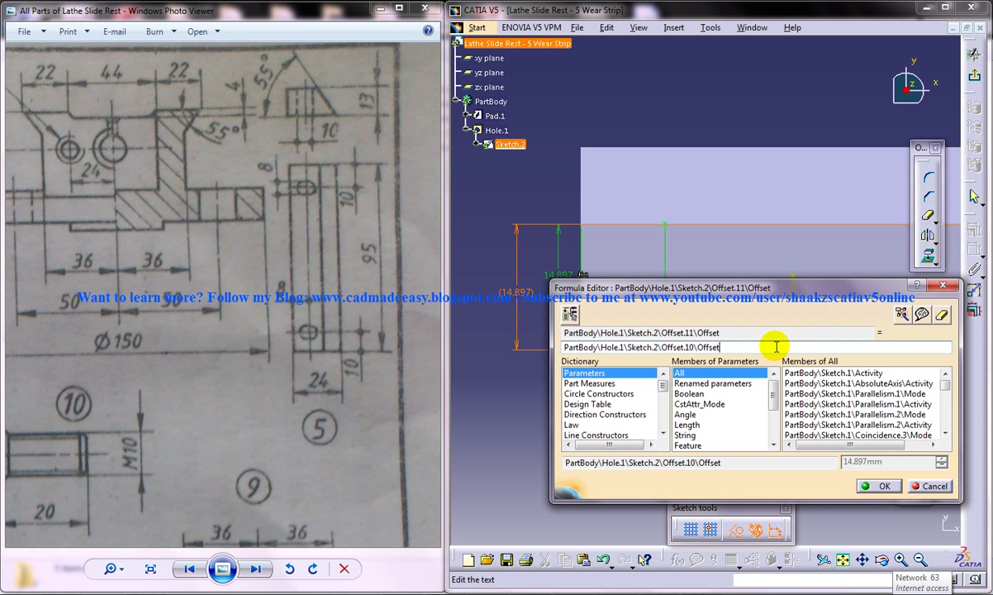
click(877, 485)
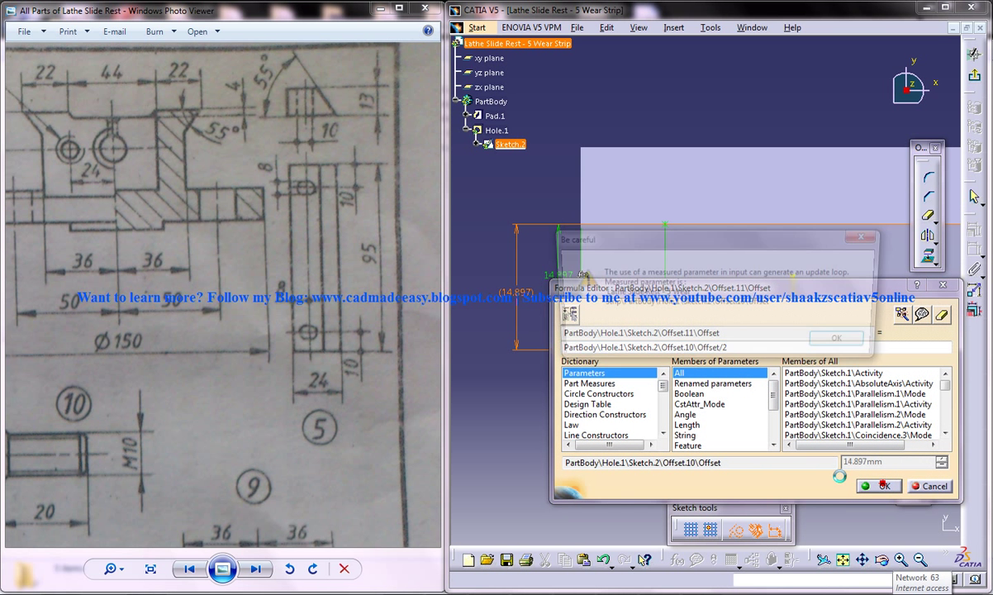
click(817, 453)
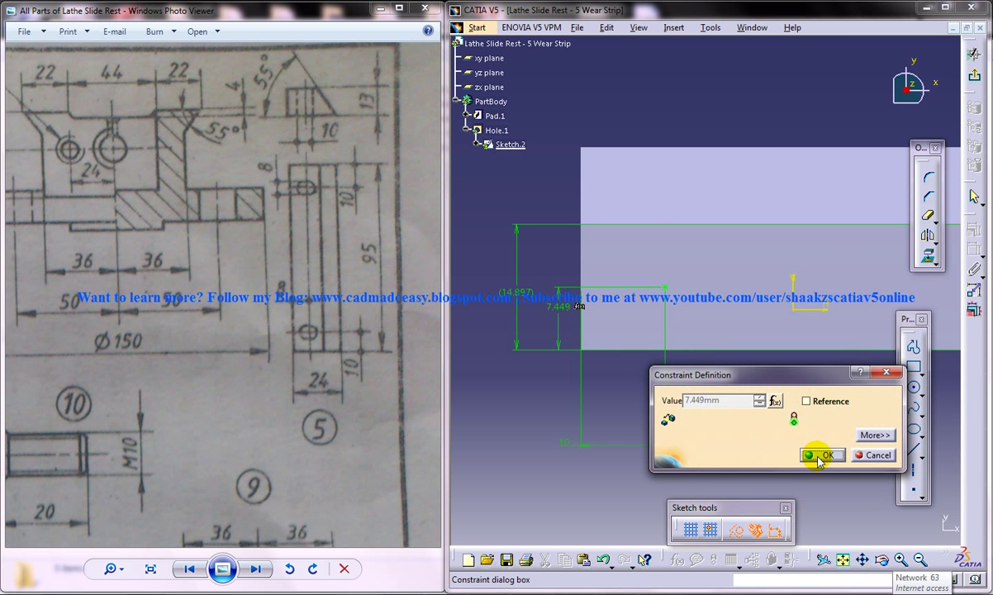
mouse_move(562, 395)
middle_down()
mouse_move(645, 353)
mouse_move(599, 322)
middle_up()
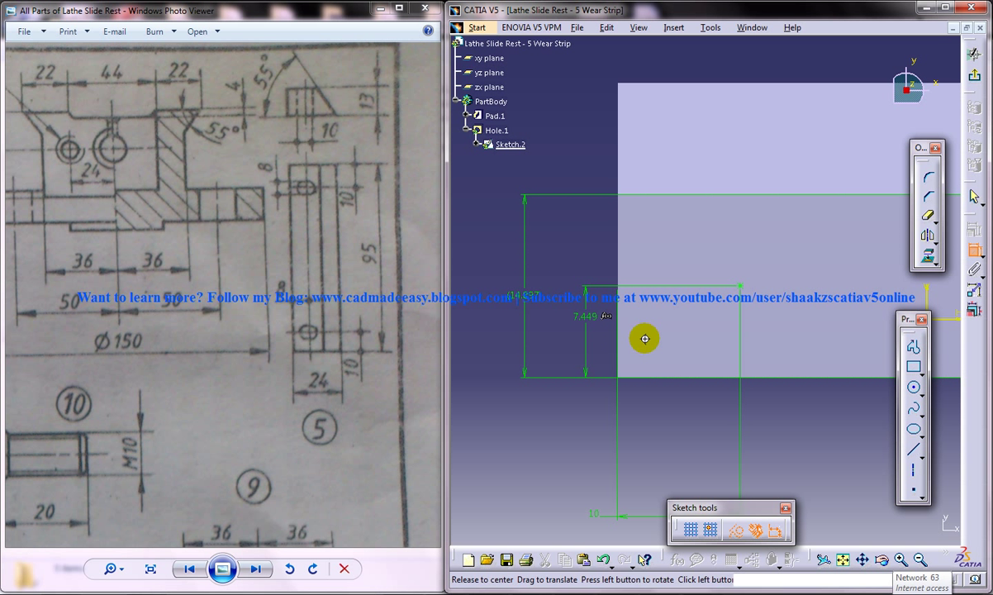
mouse_move(643, 337)
middle_down()
mouse_move(610, 333)
mouse_move(627, 361)
mouse_move(622, 322)
middle_up()
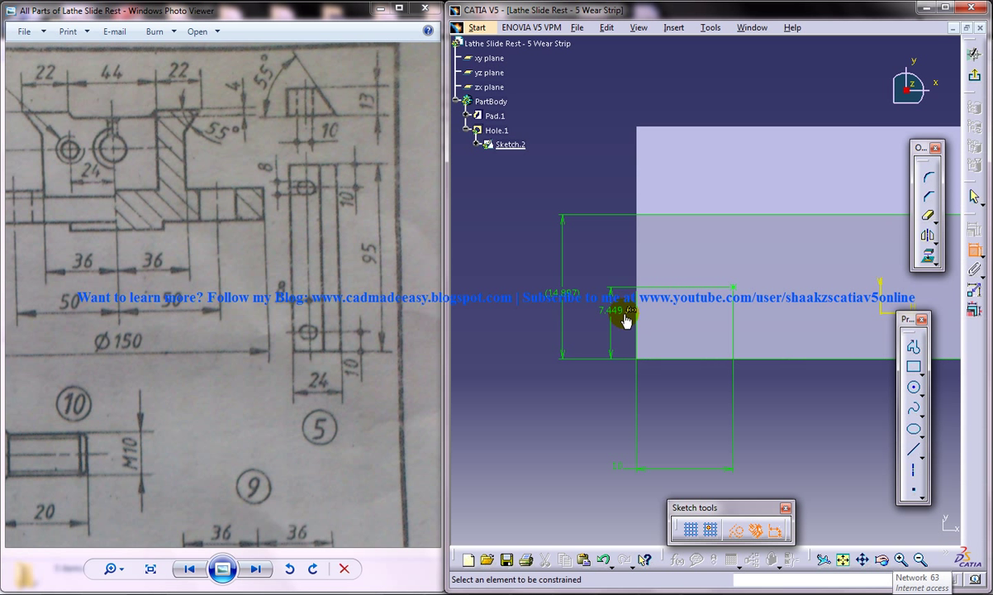
click(622, 318)
mouse_move(646, 310)
middle_down()
mouse_move(666, 305)
mouse_move(665, 256)
mouse_move(658, 290)
middle_up()
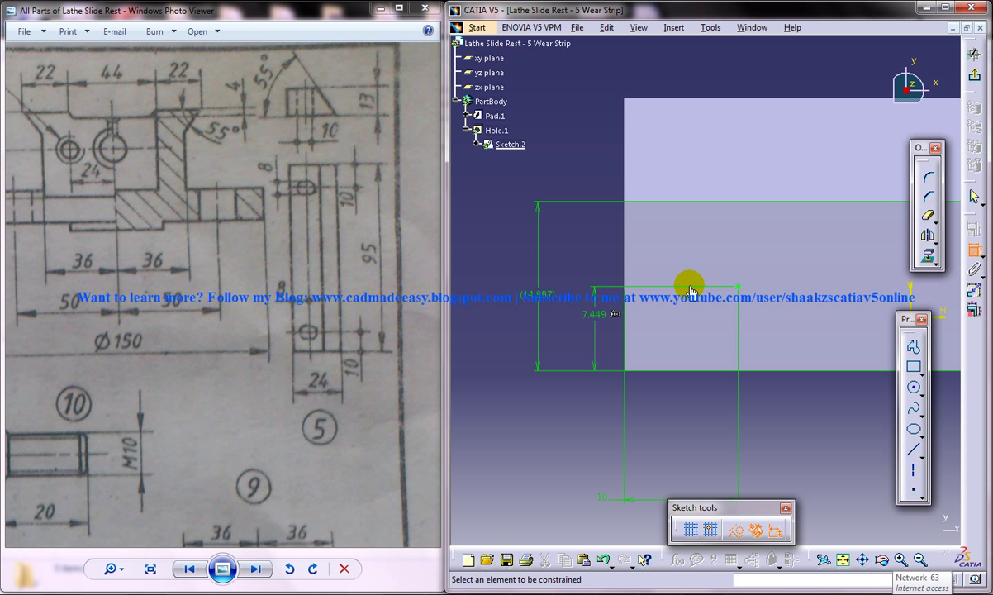
Exit the sketch and create the hole with Up To Next depth
click(974, 75)
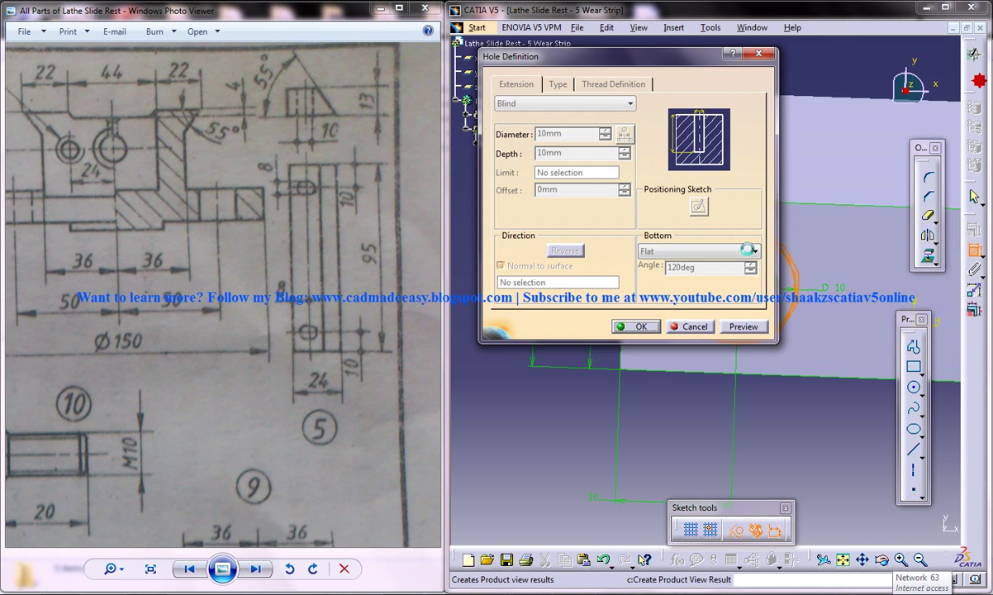
middle_drag(769, 389, 678, 459)
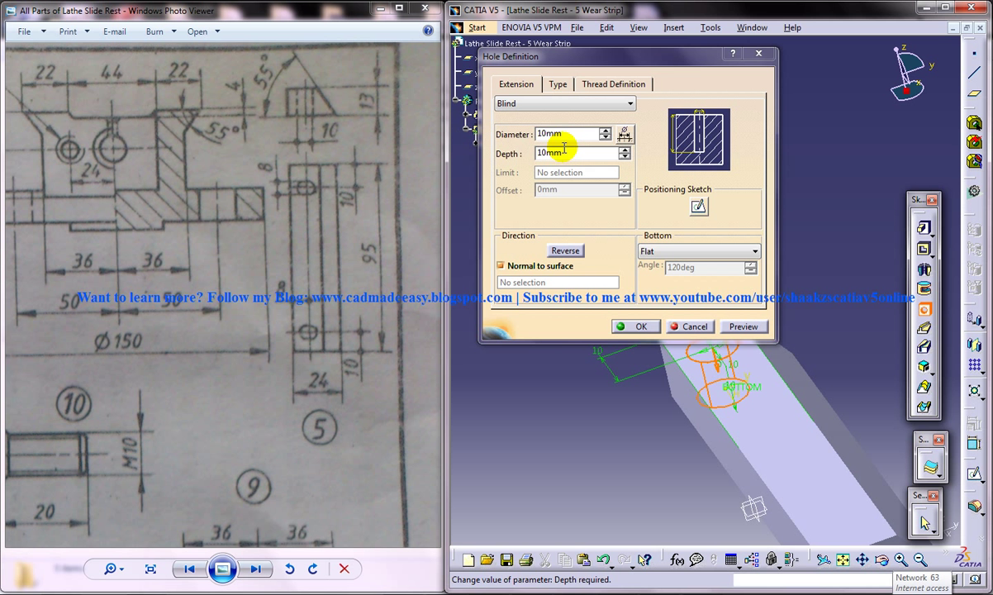
click(554, 105)
click(522, 128)
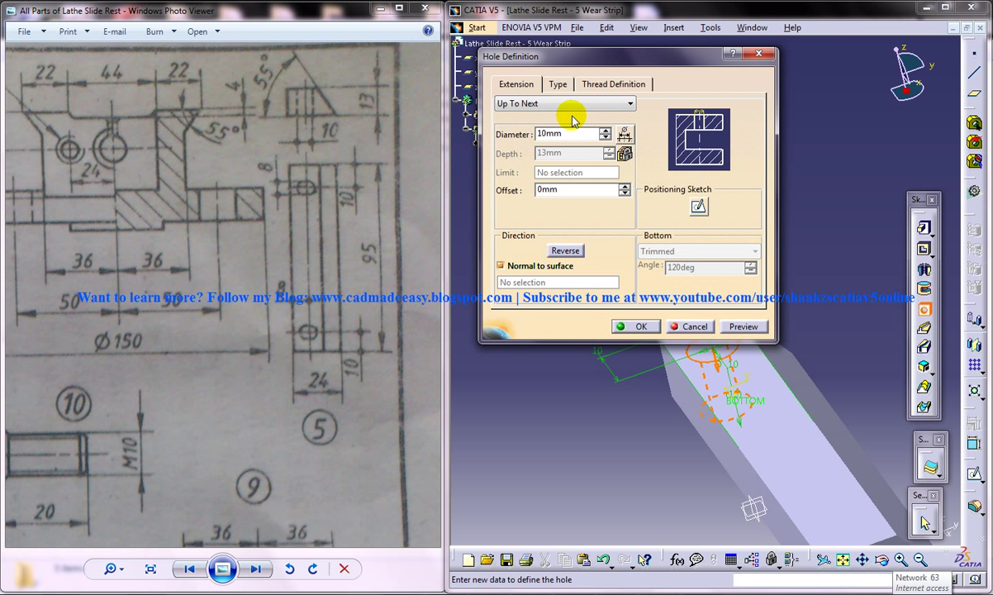
click(632, 326)
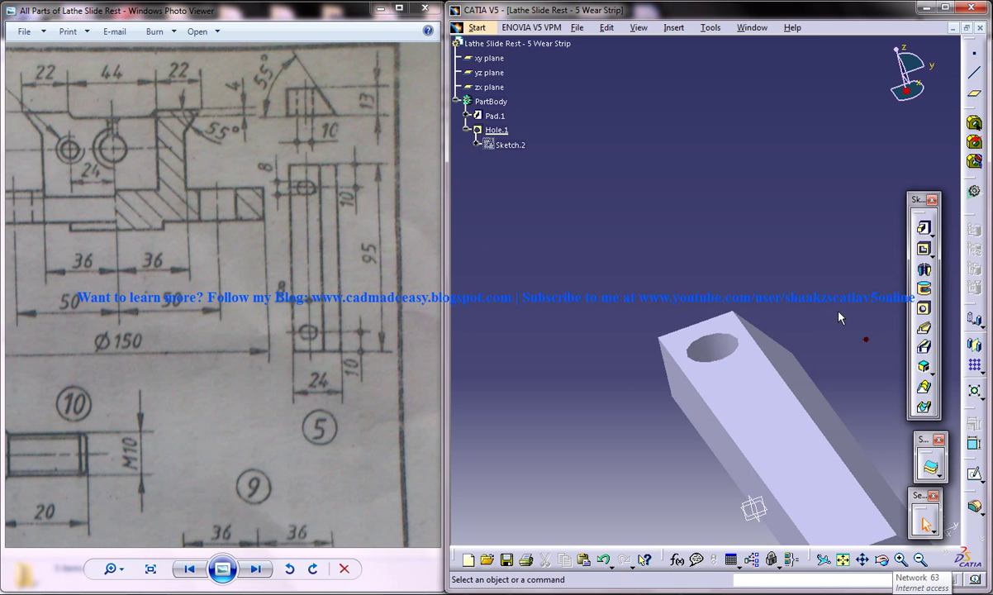
middle_drag(787, 290, 643, 337)
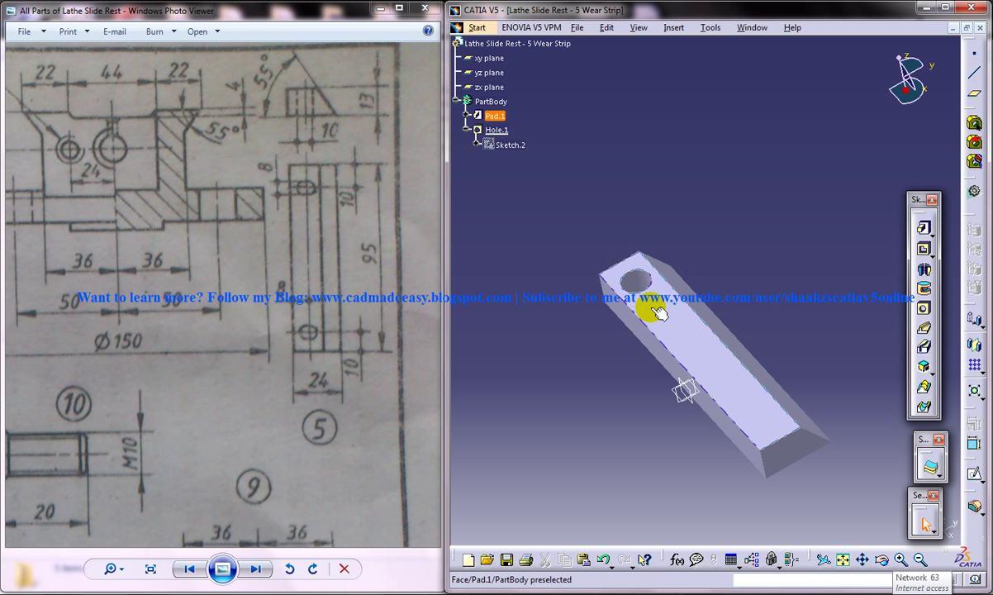
middle_drag(712, 281, 742, 267)
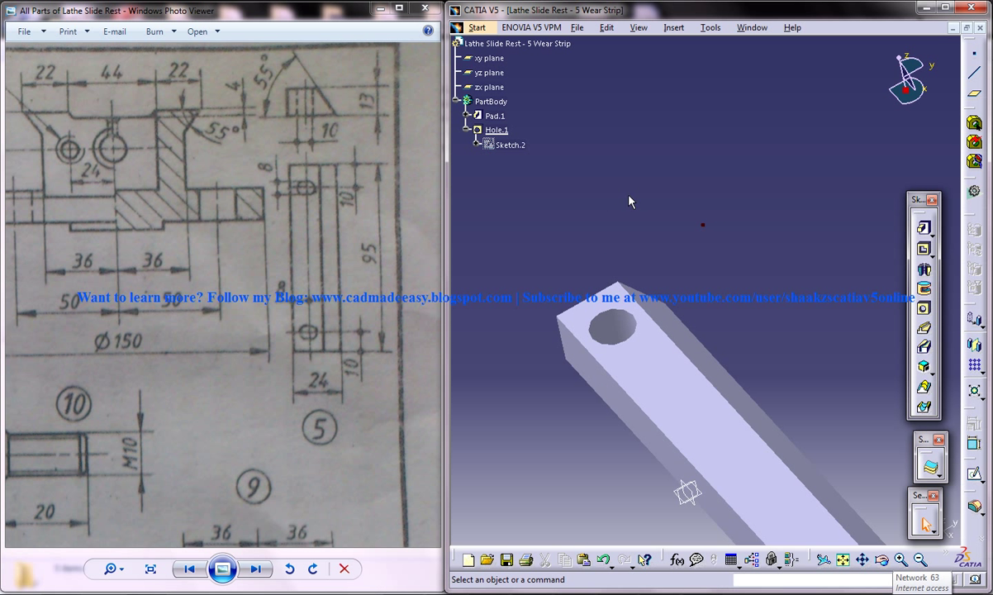
Select Hole.1 in the tree and bring up its context menu
click(498, 133)
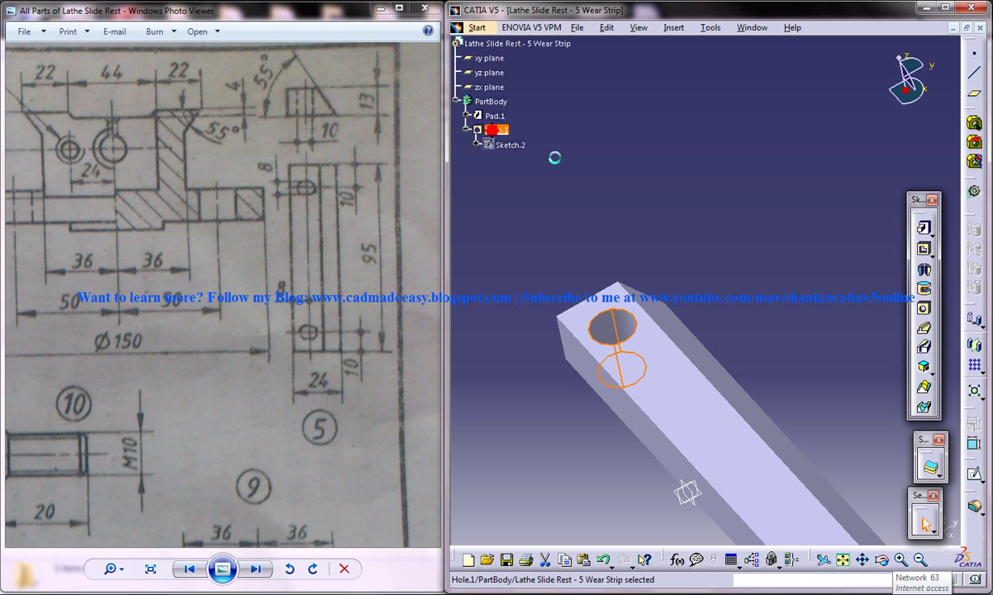
right_click(500, 133)
key(Escape)
click(570, 214)
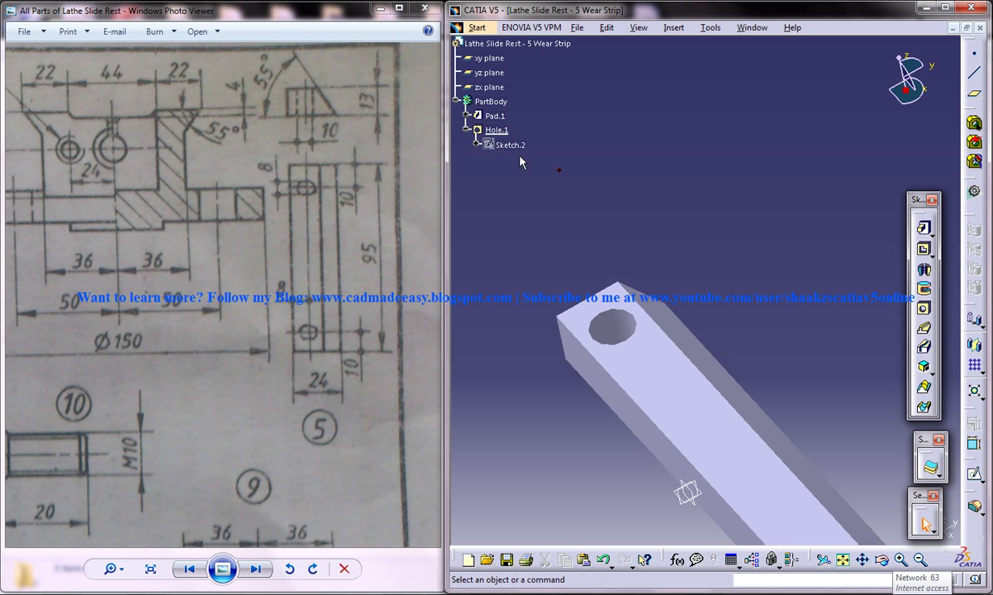
right_click(494, 131)
Delete Hole.1 and start a new sketch on the bar's top face
click(537, 323)
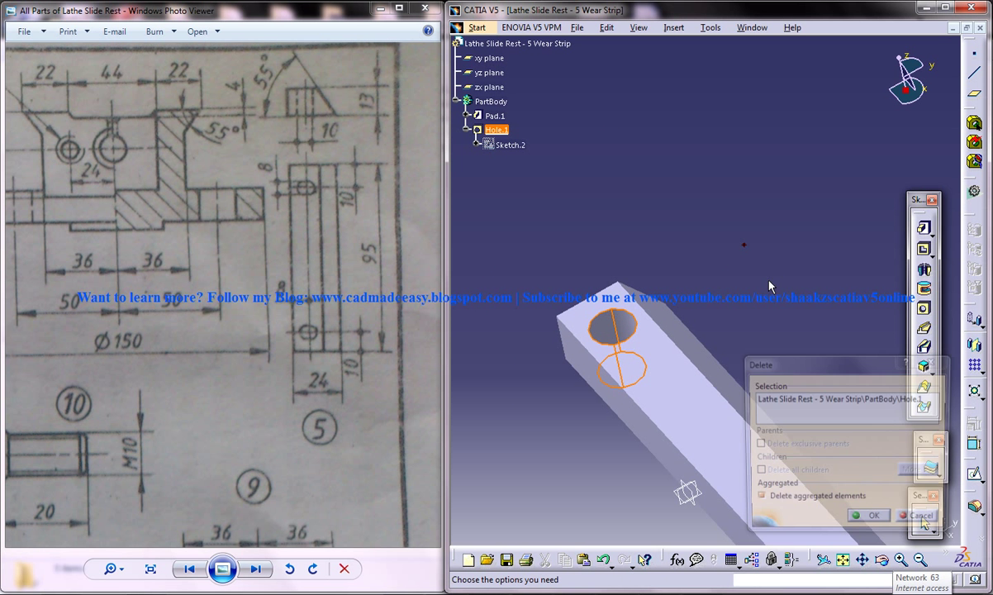
key(Return)
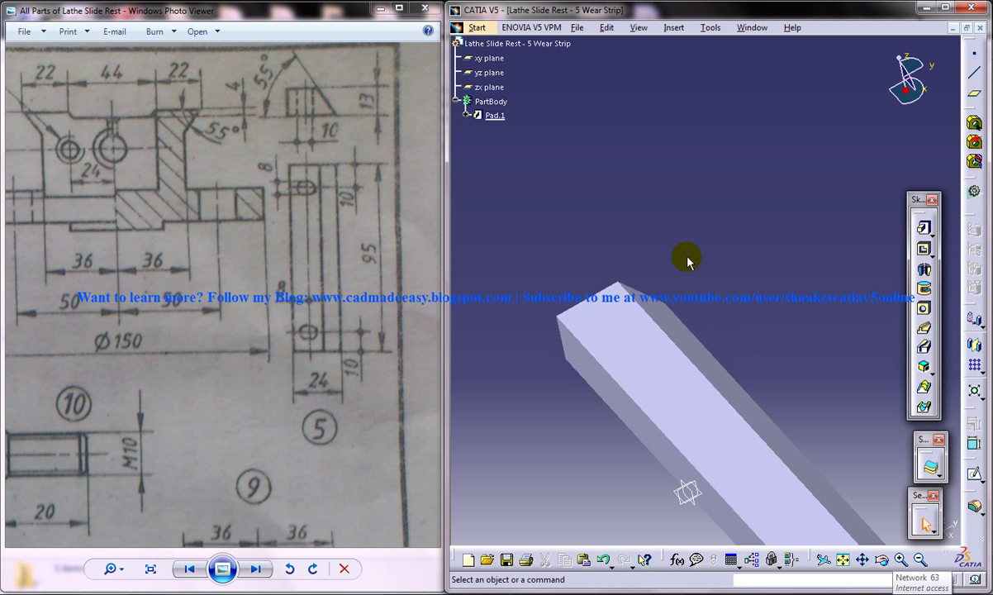
click(611, 337)
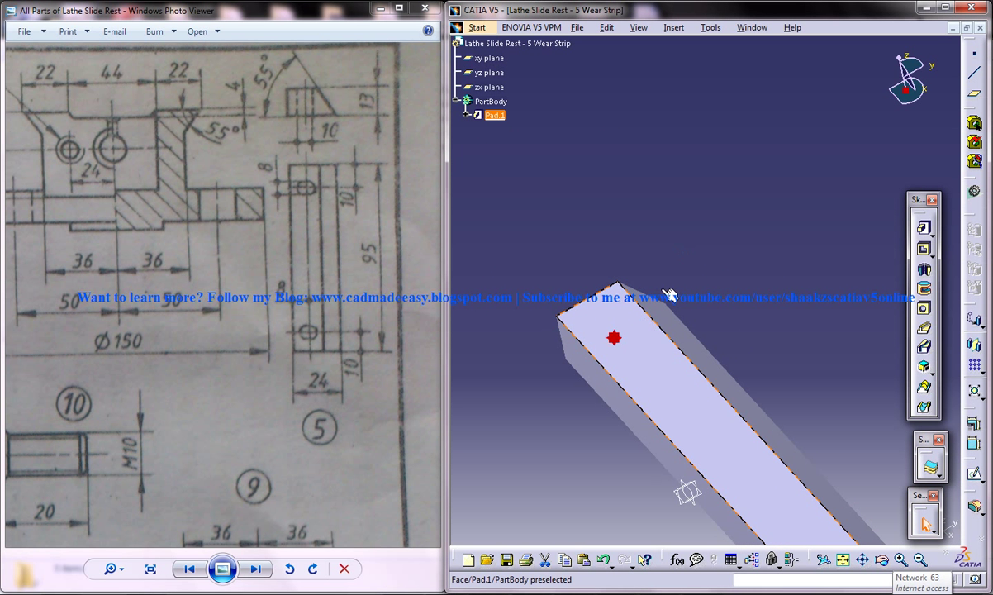
click(974, 473)
Draw an upright ellipse near the bar's left end
middle_click(730, 245)
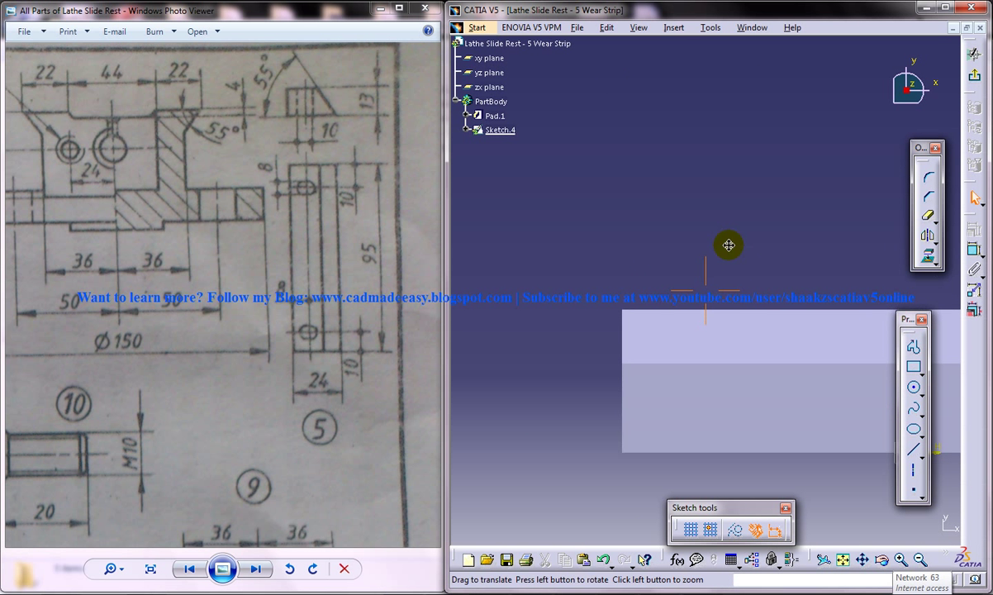
click(917, 430)
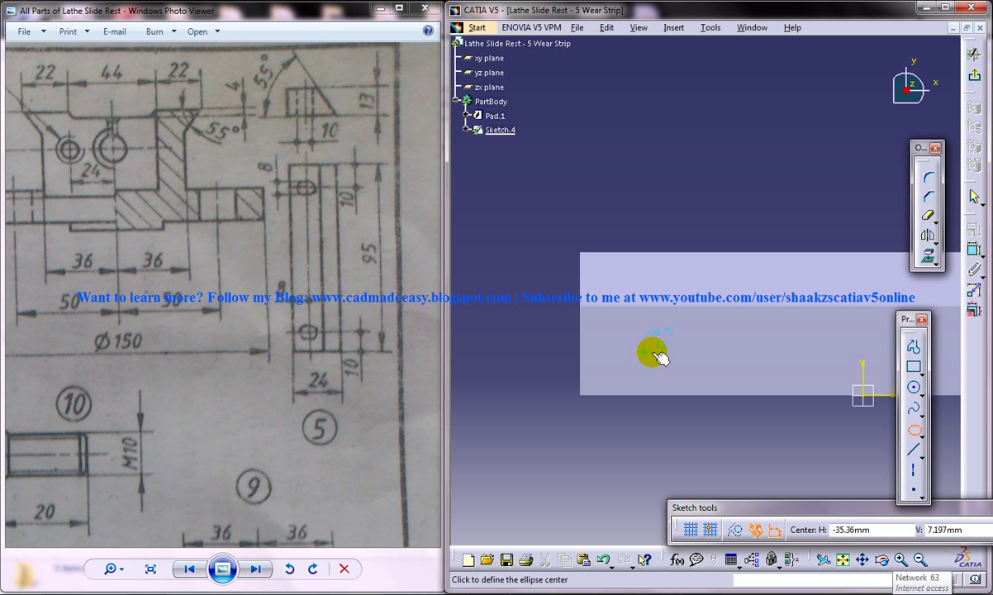
click(637, 352)
click(637, 323)
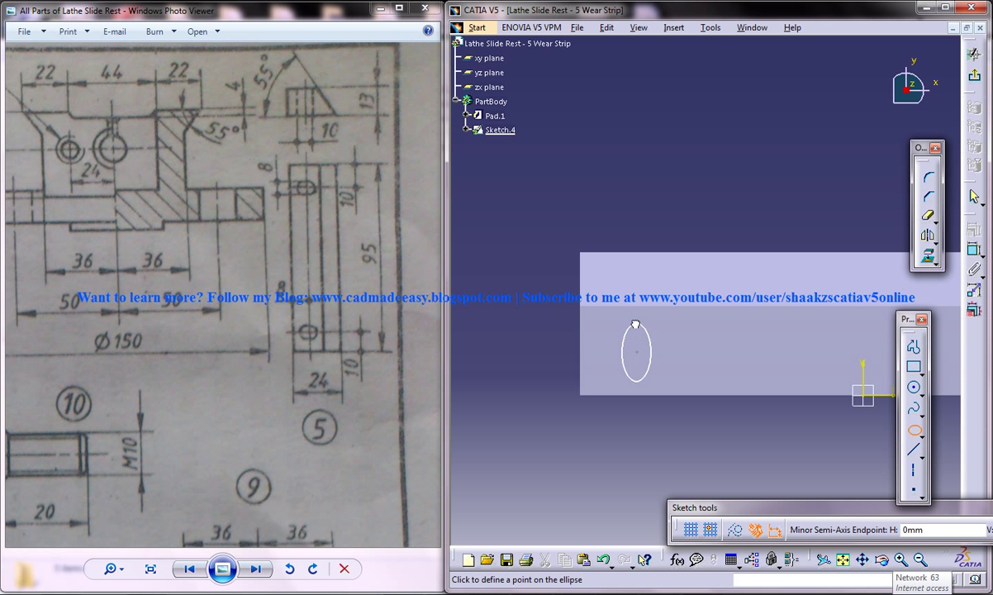
click(654, 353)
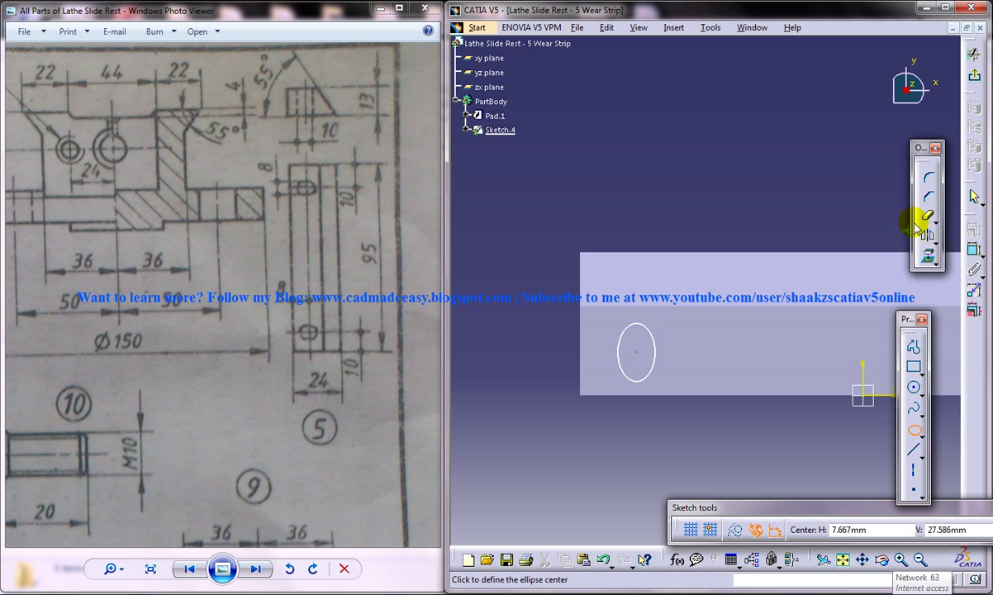
click(975, 250)
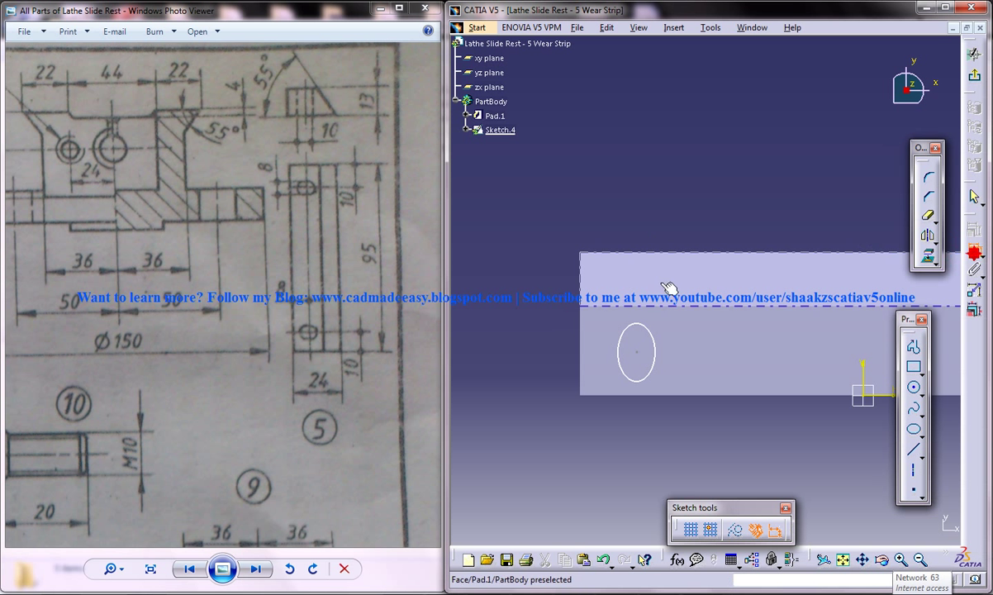
Dimension the ellipse's major axis to 10 mm and its minor axis to 4 mm
click(655, 351)
double_click(649, 218)
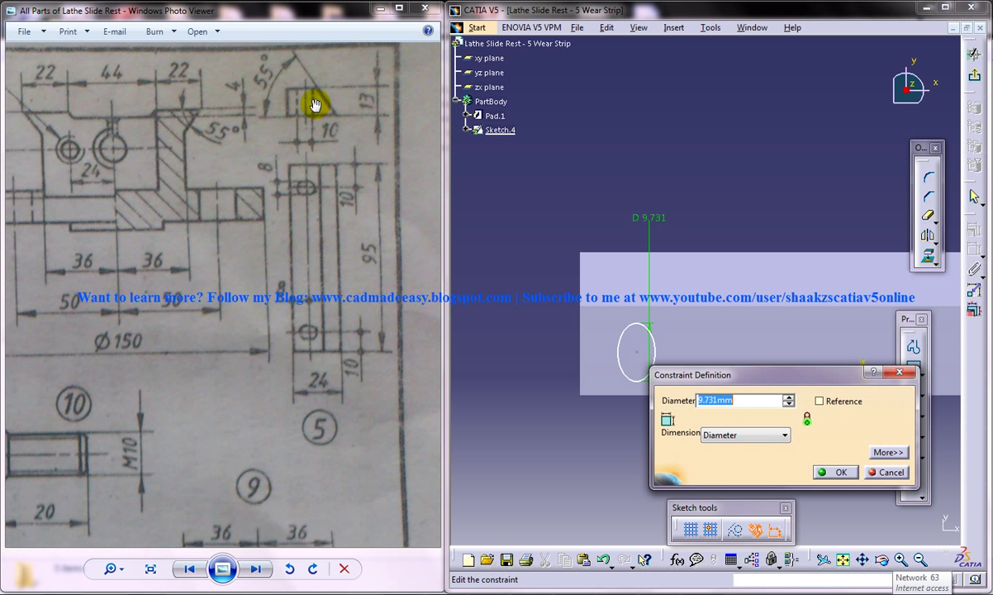
key(Return)
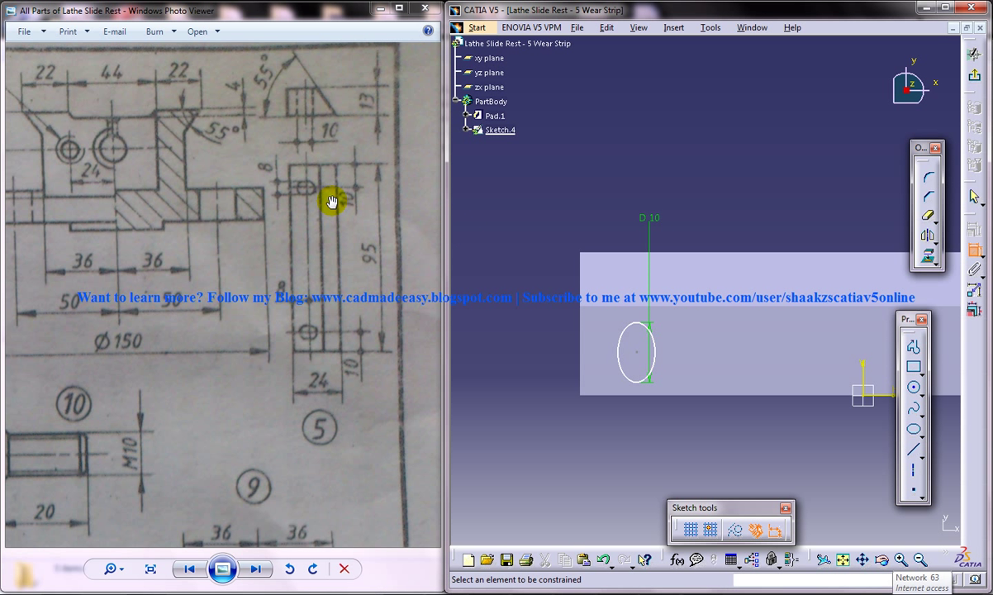
click(638, 354)
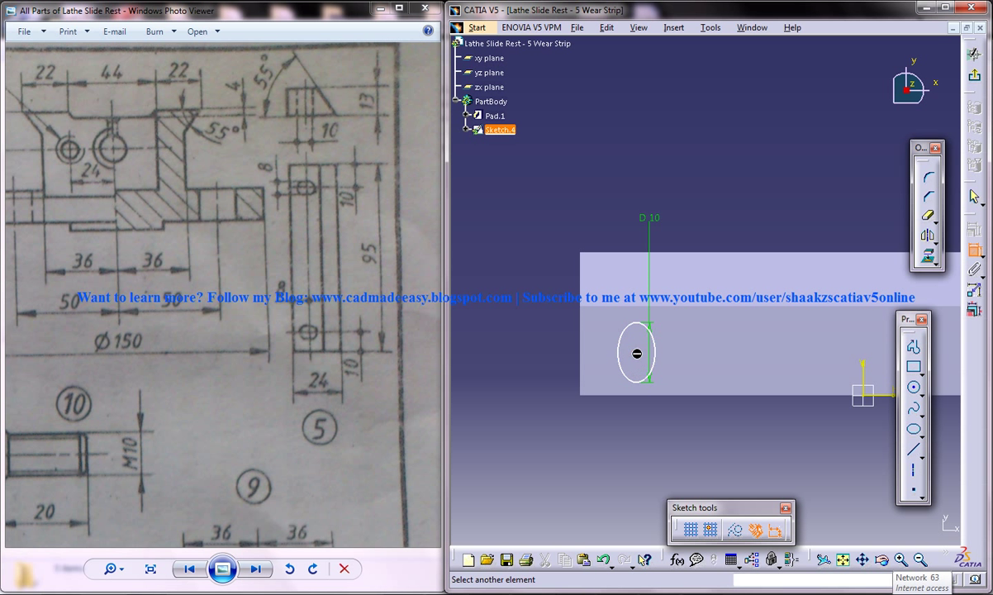
click(653, 353)
click(646, 450)
double_click(646, 449)
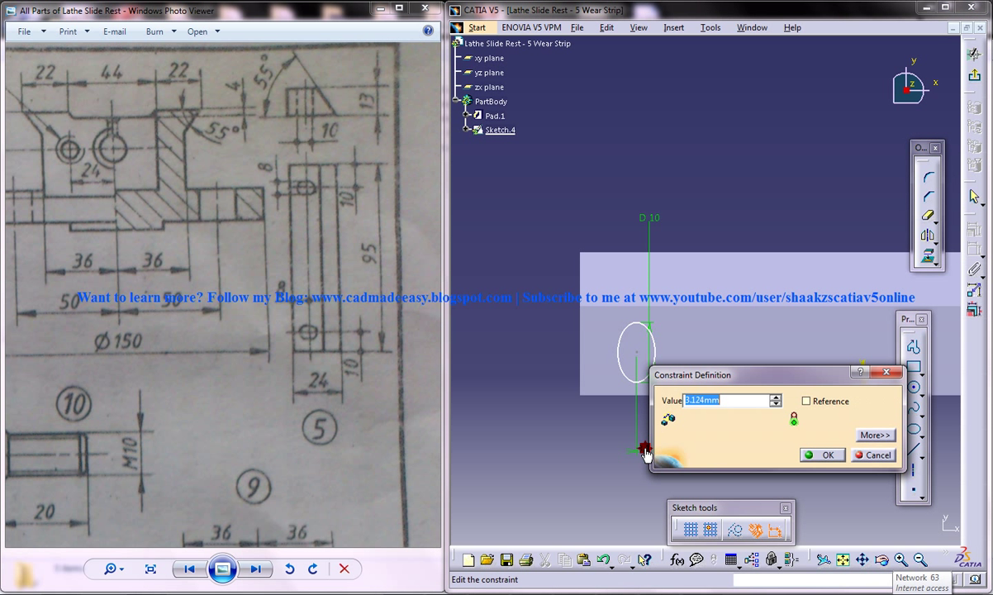
text(4)
key(Return)
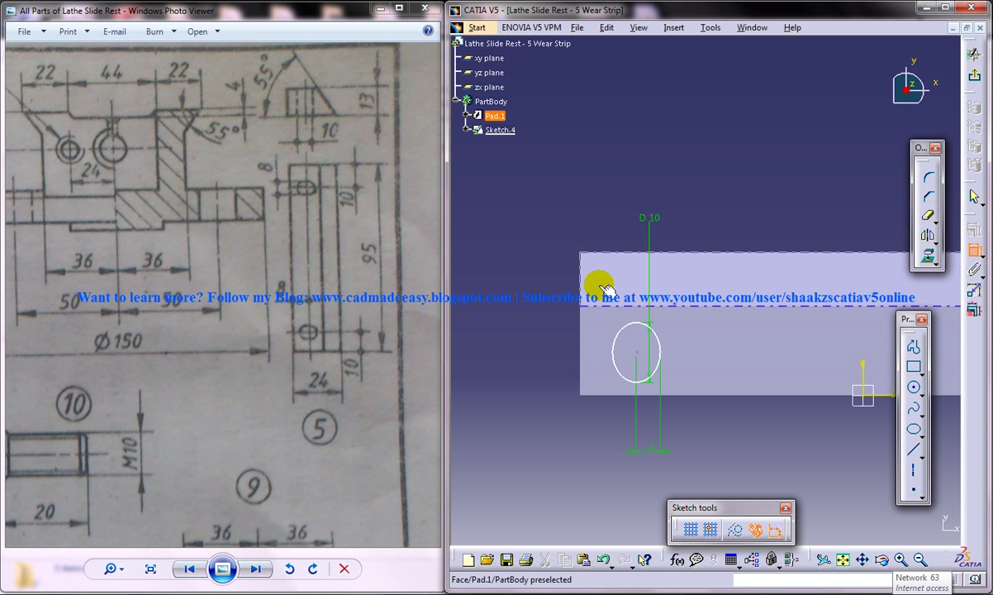
Add the 14.897 mm bar height reference and set the ellipse centre height to half of it by formula
click(694, 394)
click(652, 294)
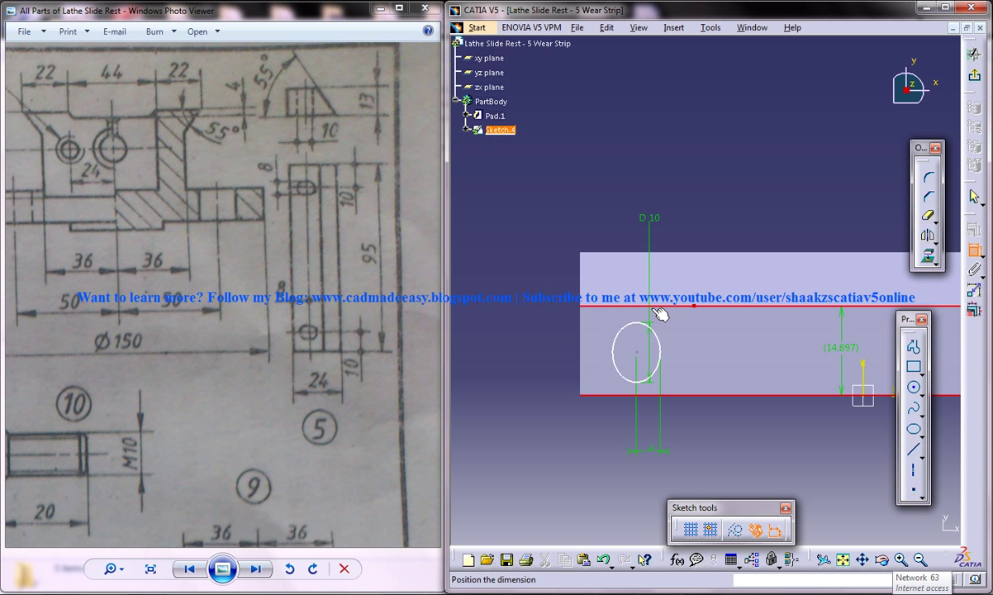
click(514, 318)
click(688, 401)
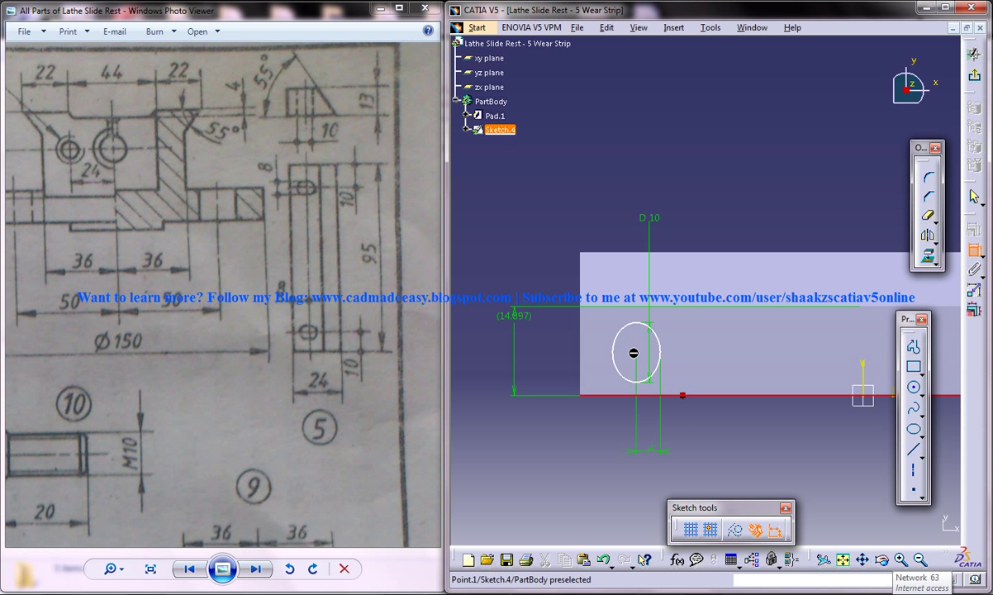
click(637, 352)
click(558, 349)
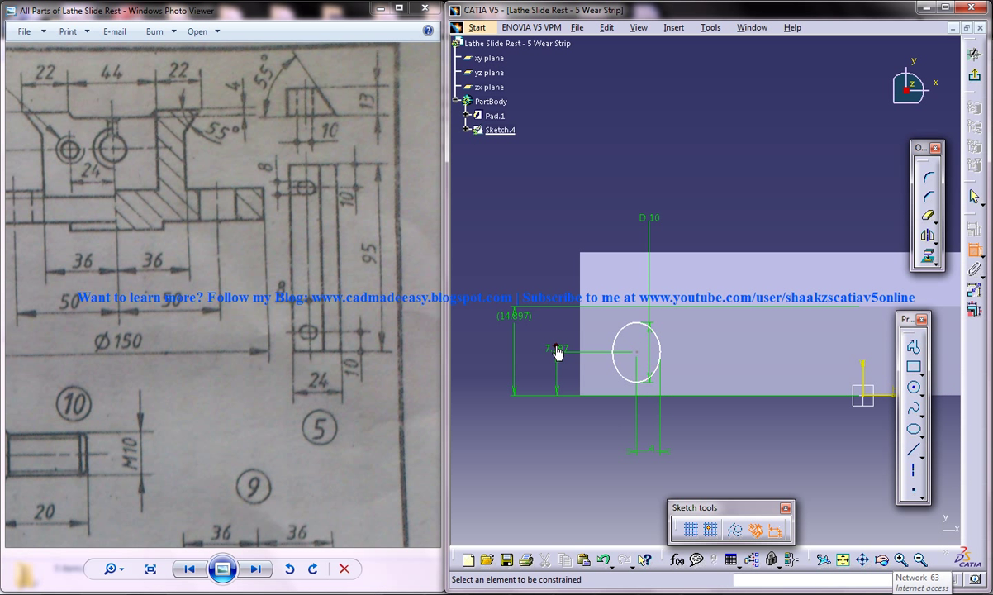
double_click(559, 348)
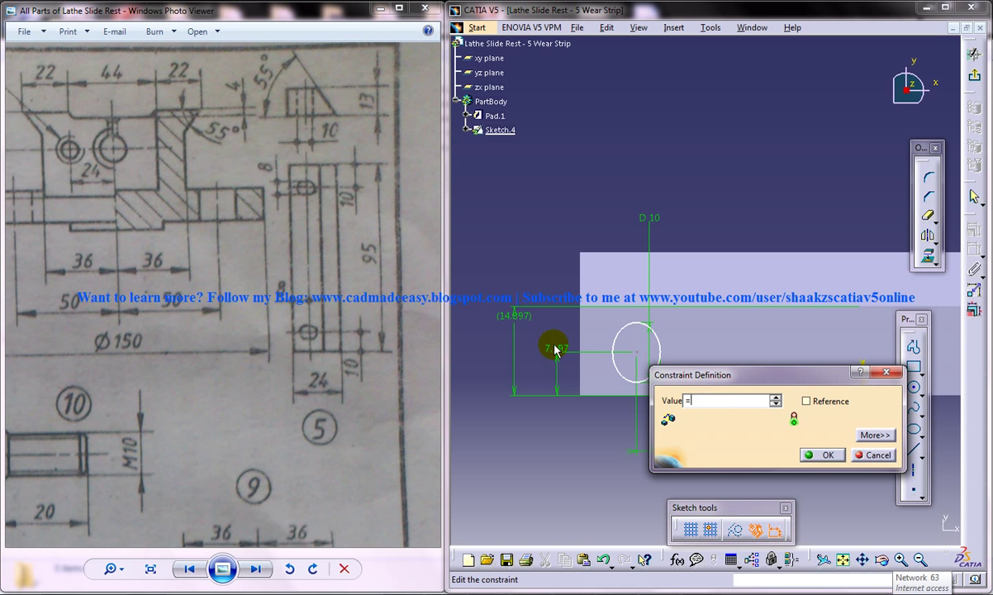
click(514, 315)
click(775, 400)
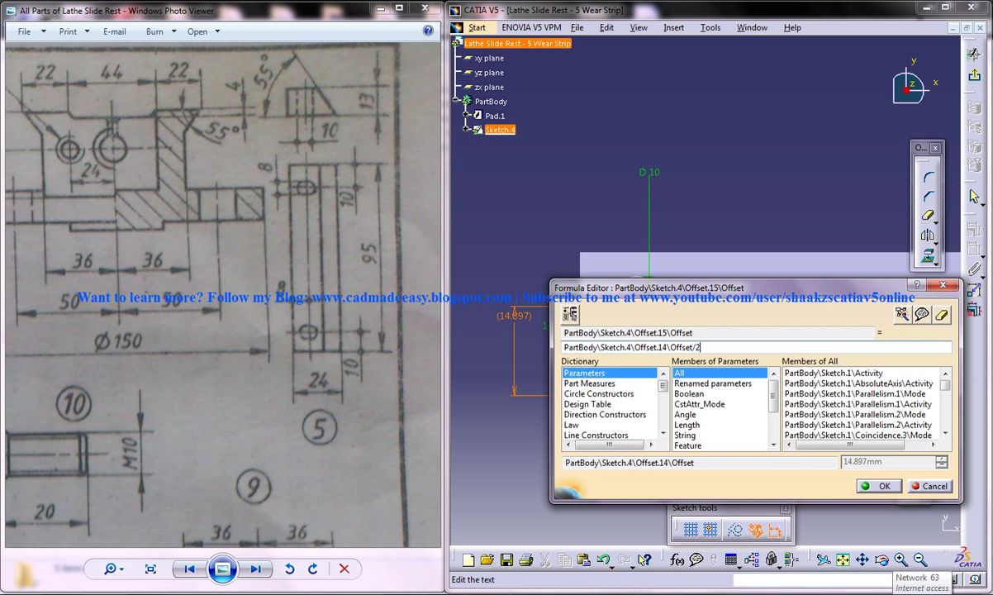
click(877, 486)
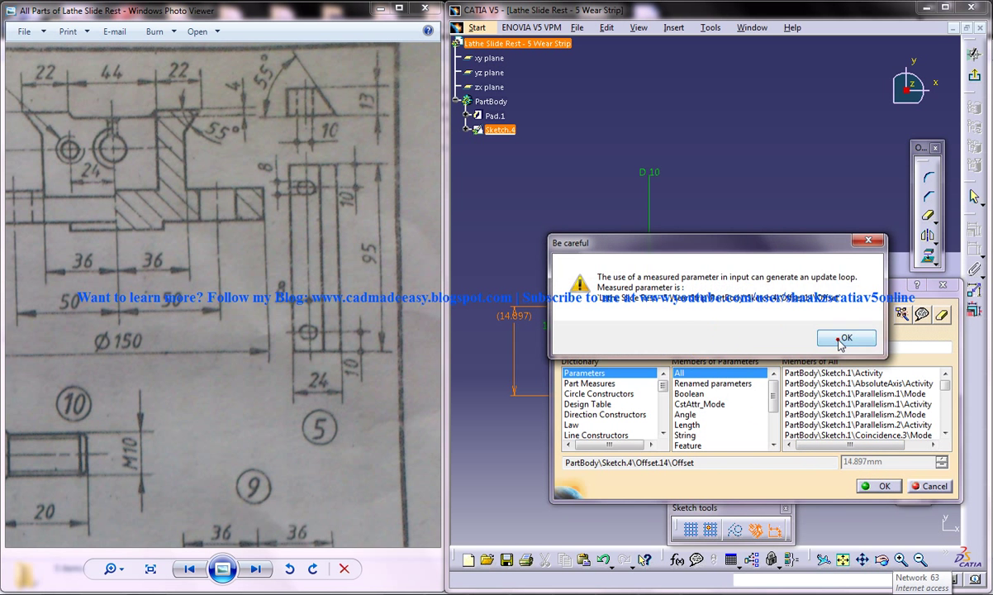
click(845, 334)
click(822, 454)
middle_drag(641, 382, 693, 389)
click(318, 130)
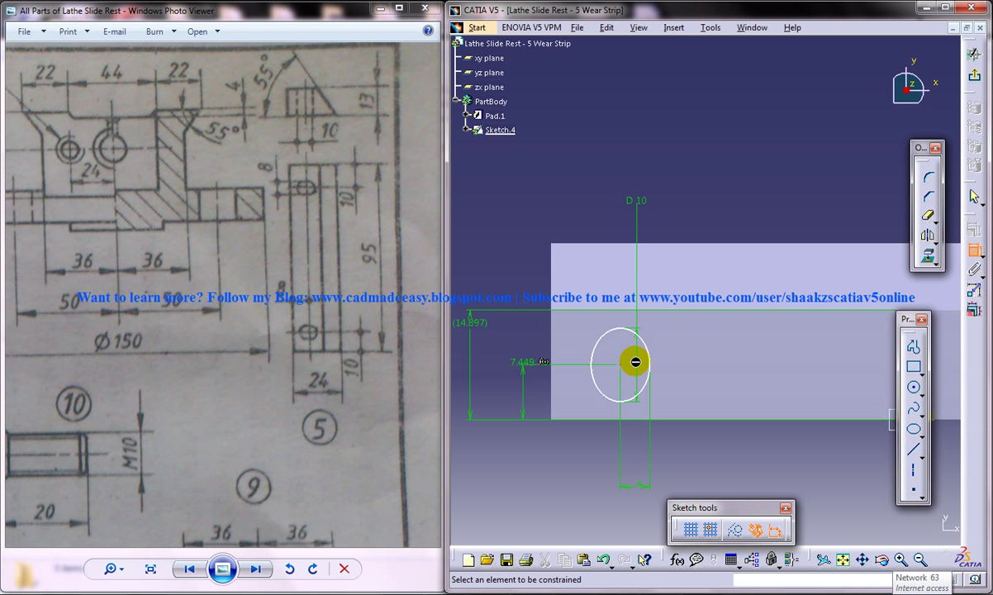
Dimension the ellipse centre 10 mm from the bar's left end edge
click(620, 364)
click(552, 324)
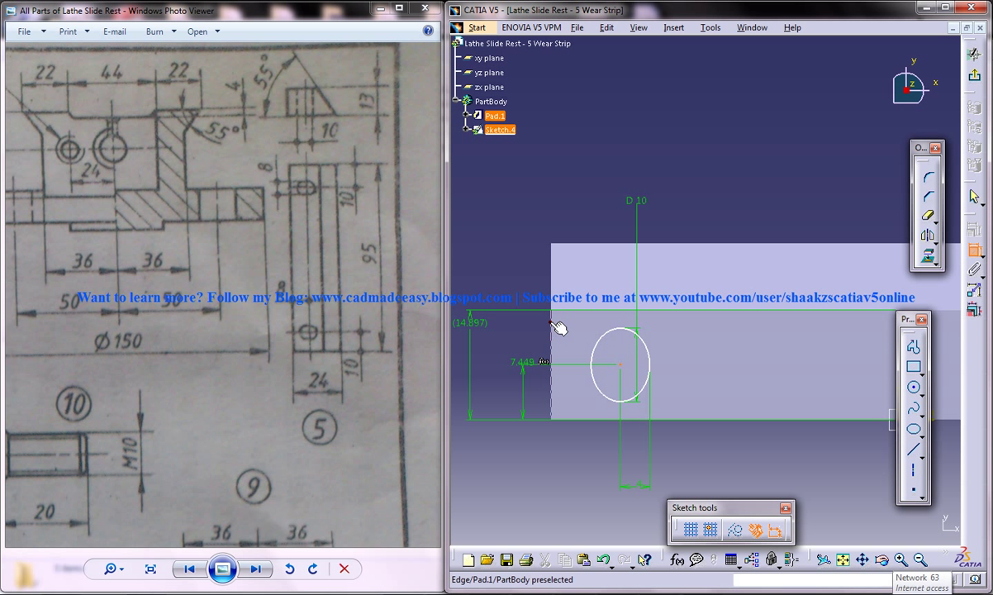
click(568, 204)
double_click(563, 198)
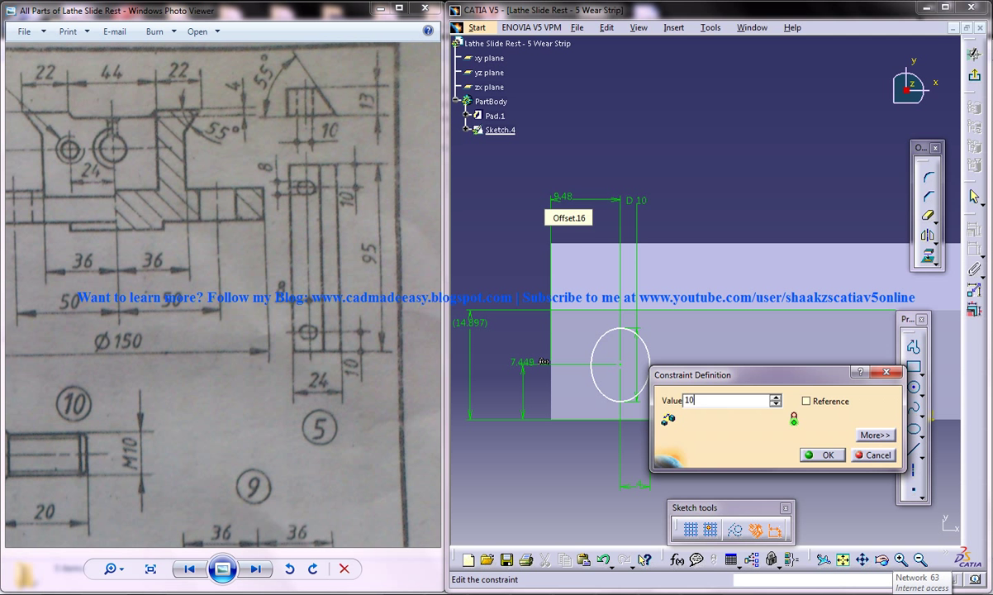
key(Return)
mouse_move(740, 236)
middle_down()
mouse_move(740, 271)
mouse_move(743, 233)
middle_up()
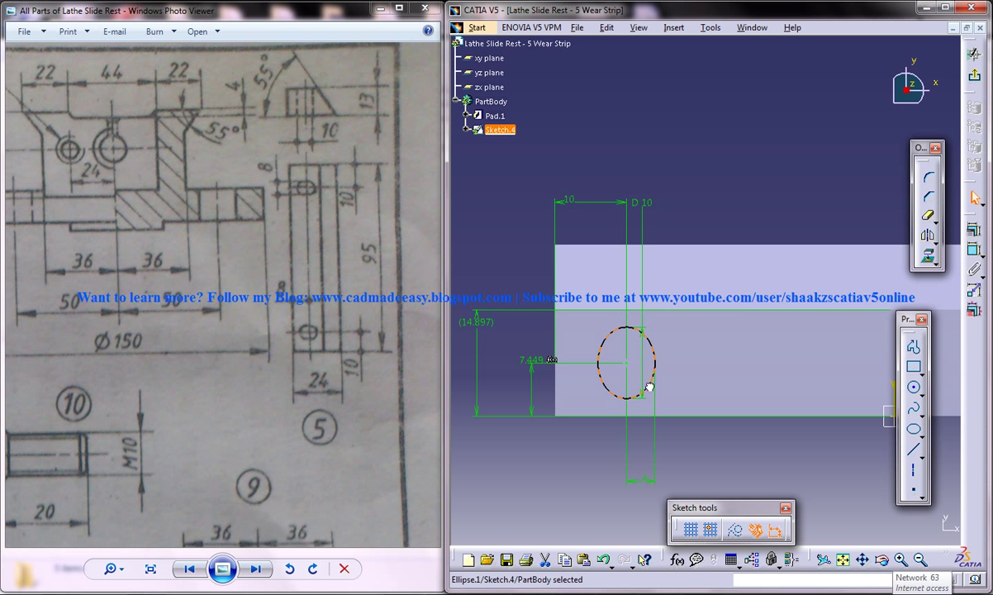
click(724, 338)
mouse_move(725, 338)
middle_down()
mouse_move(733, 262)
mouse_move(737, 293)
middle_up()
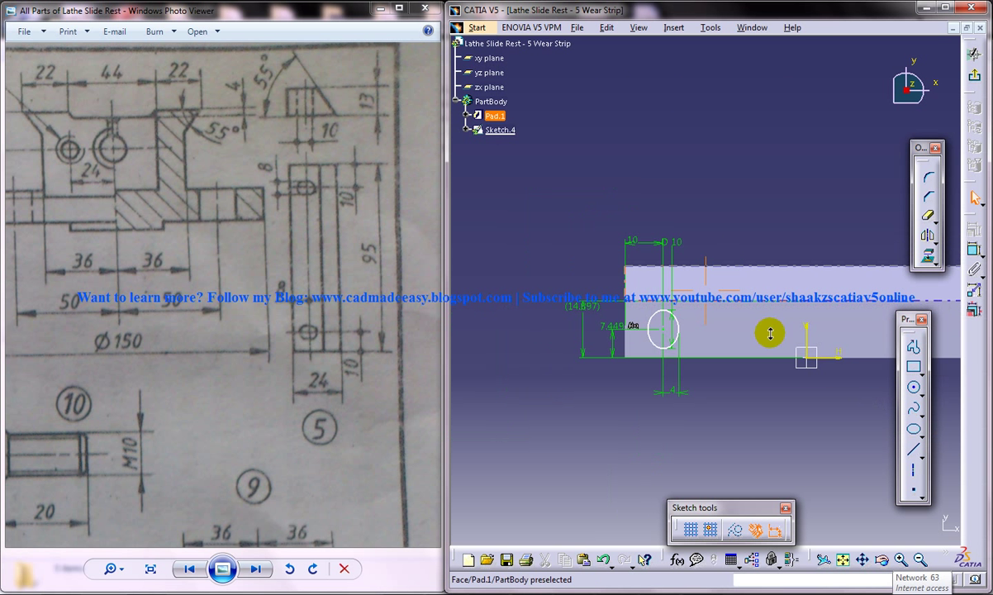
Mirror the ellipse across the vertical axis and exit the sketch
click(685, 326)
mouse_move(686, 326)
middle_down()
mouse_move(676, 317)
mouse_move(761, 290)
middle_up()
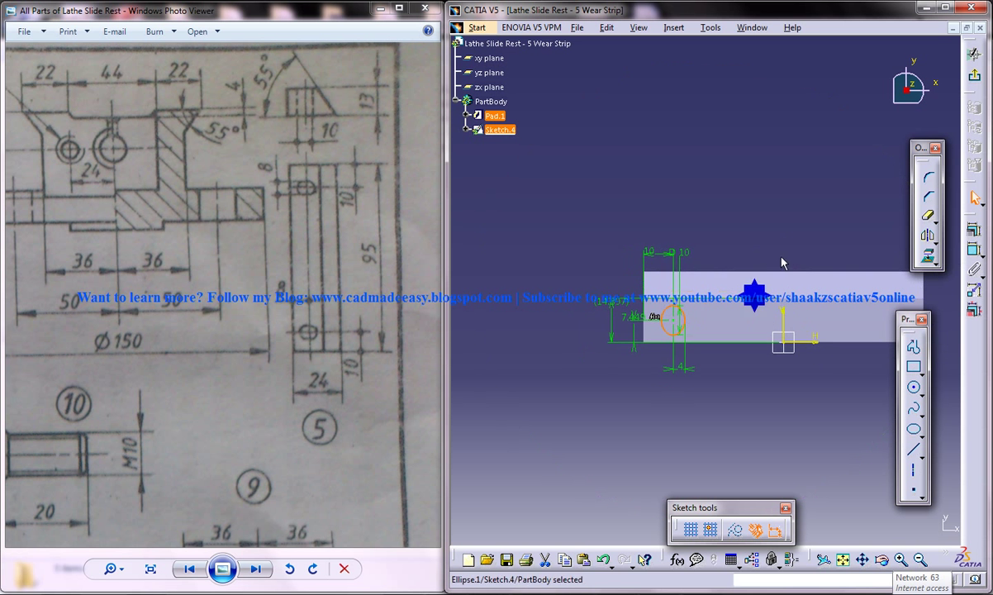
click(928, 235)
click(765, 319)
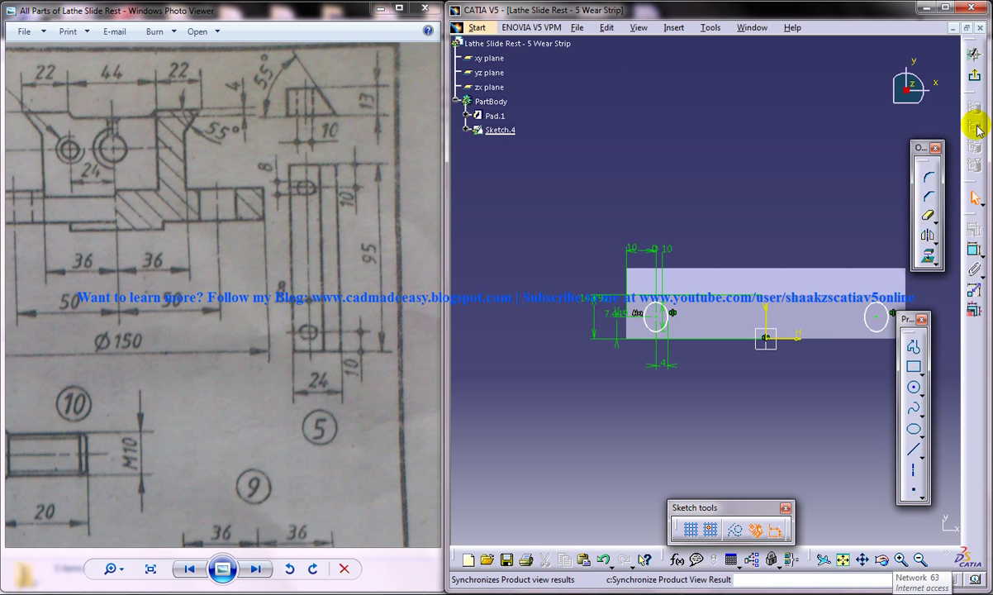
click(977, 78)
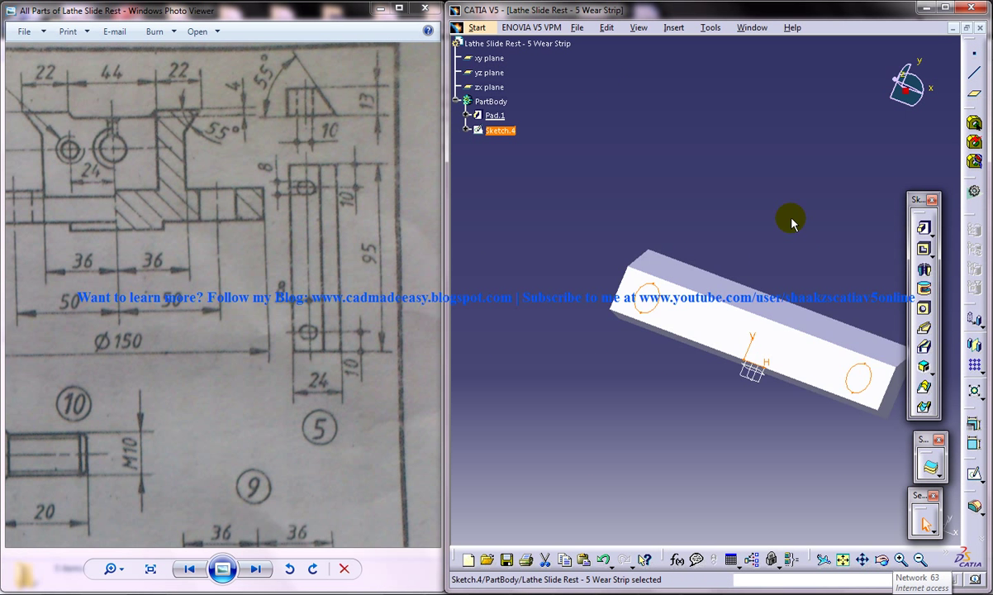
Pocket both ellipses through the bar with type Up to next
click(925, 249)
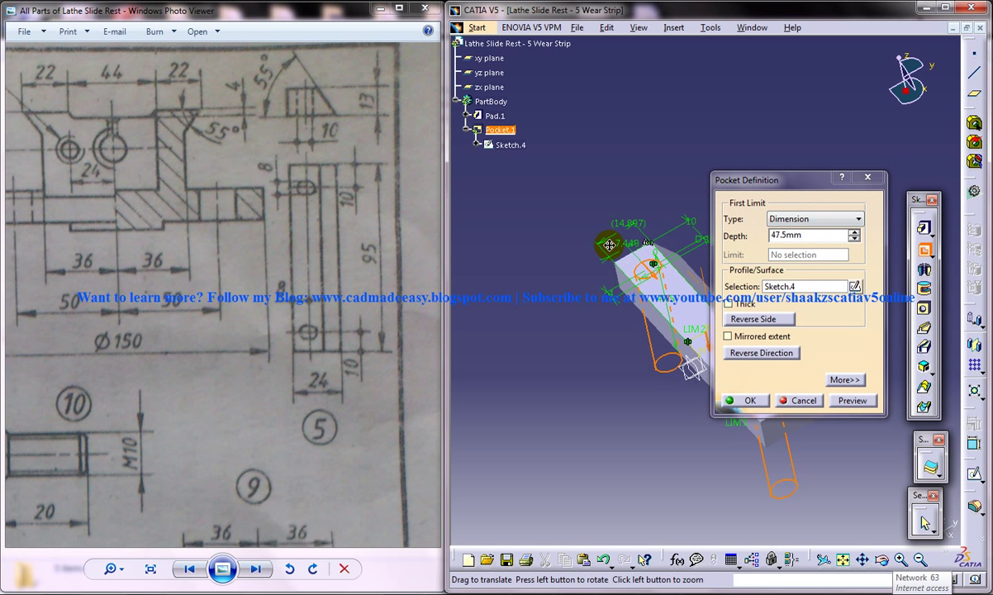
click(782, 219)
click(785, 239)
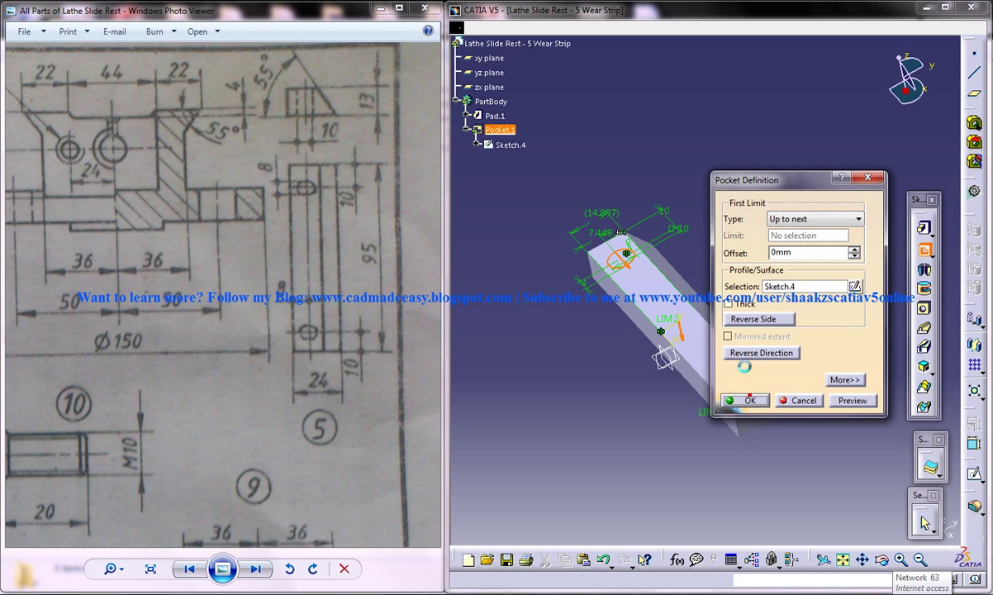
click(743, 400)
middle_drag(721, 237, 639, 244)
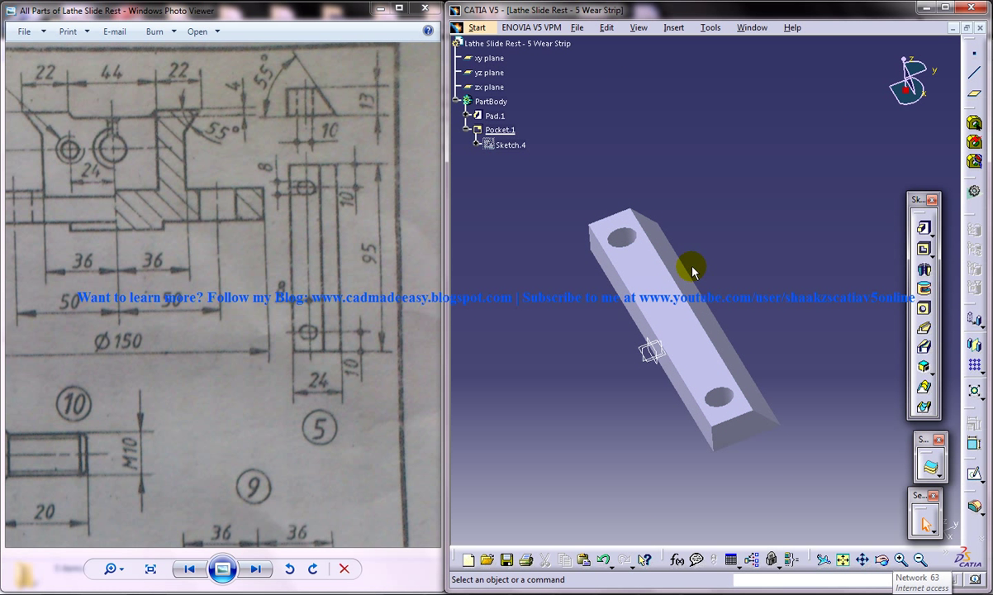
middle_drag(714, 263, 767, 360)
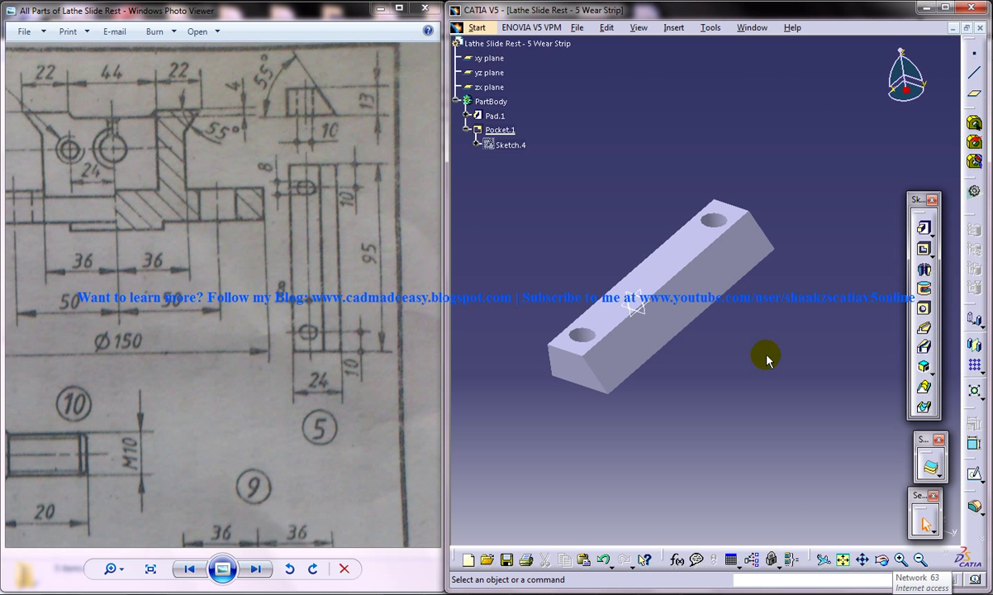